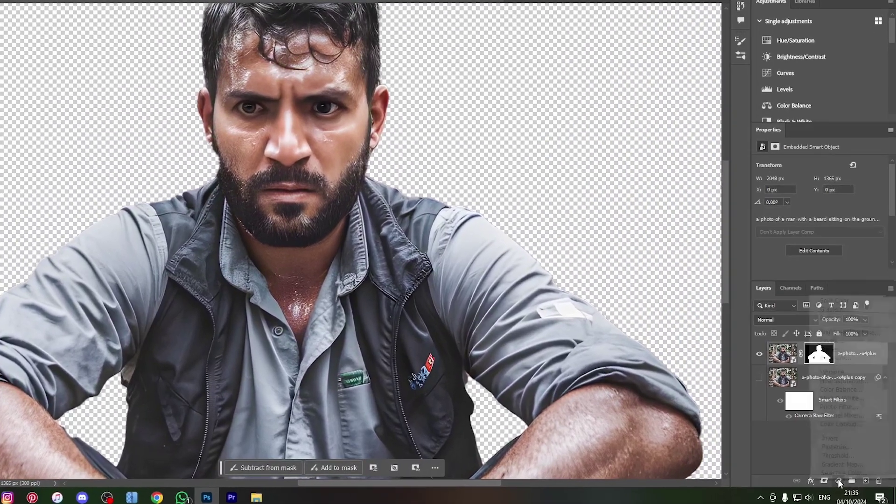
Add a black Solid Color fill layer above the man's photo and invert its layer mask
{"action": "left_click", "coordinate": [843, 480]}
{"action": "left_click", "coordinate": [827, 315]}
{"action": "key", "text": "Return"}
{"action": "key", "text": "ctrl+i"}
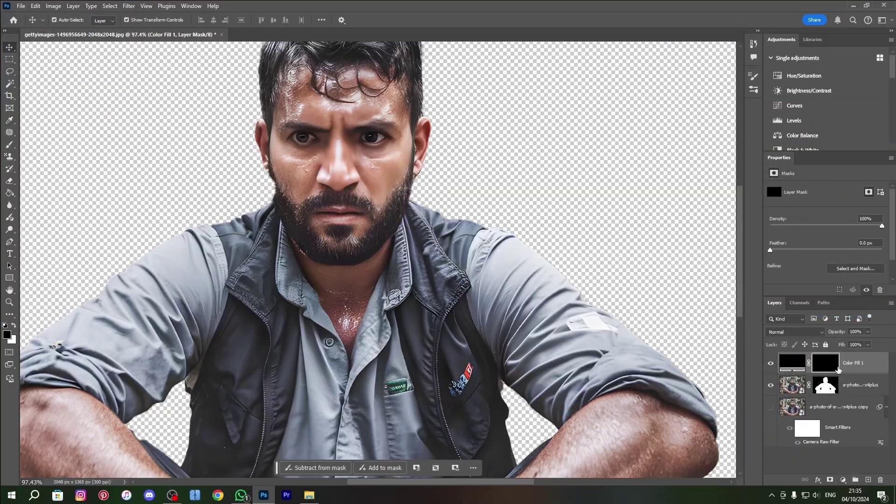
Lasso a jagged tear shape along the outer edge of the upper sleeve and fill it with white on the Color Fill 1 mask
{"action": "key", "text": "l"}
{"action": "mouse_move", "coordinate": [530, 248]}
{"action": "left_mouse_down"}
{"action": "mouse_move", "coordinate": [538, 287]}
{"action": "mouse_move", "coordinate": [558, 299]}
{"action": "mouse_move", "coordinate": [577, 287]}
{"action": "mouse_move", "coordinate": [558, 259]}
{"action": "mouse_move", "coordinate": [530, 246]}
{"action": "mouse_move", "coordinate": [522, 259]}
{"action": "mouse_move", "coordinate": [547, 297]}
{"action": "left_mouse_up"}
{"action": "left_click", "coordinate": [636, 314]}
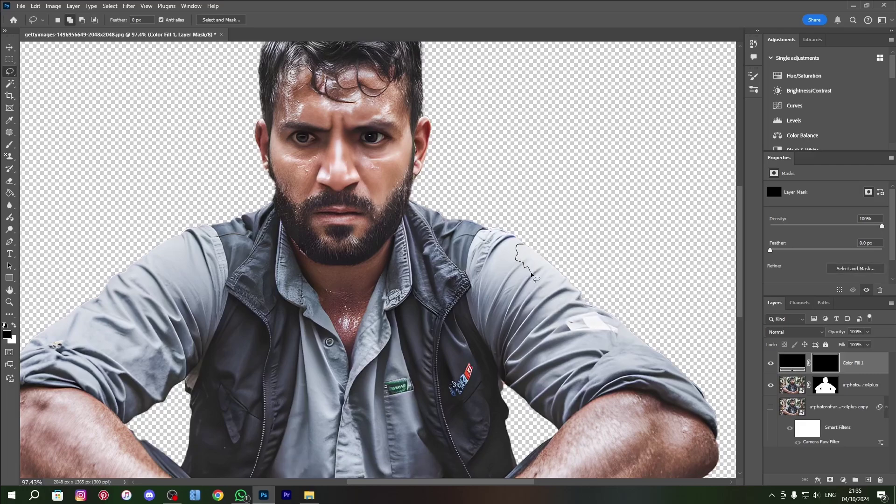
{"action": "left_click_drag", "start_coordinate": [523, 244], "coordinate": [522, 244]}
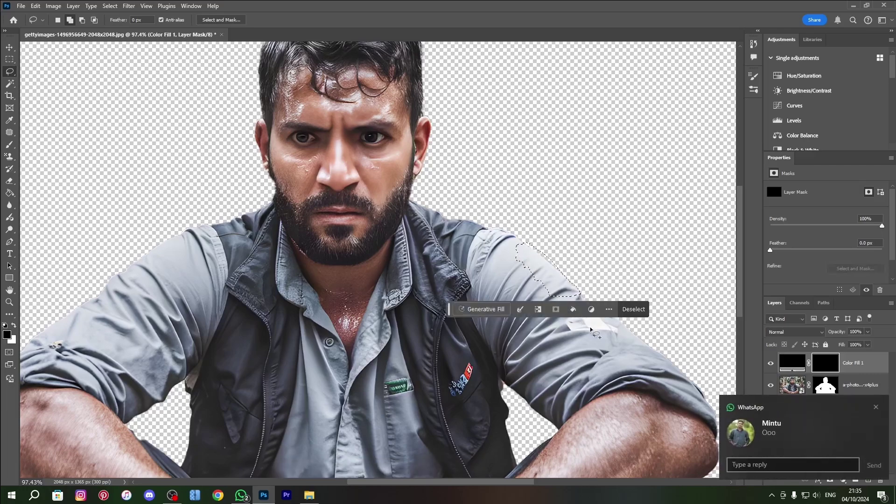
{"action": "key", "text": "ctrl+BackSpace"}
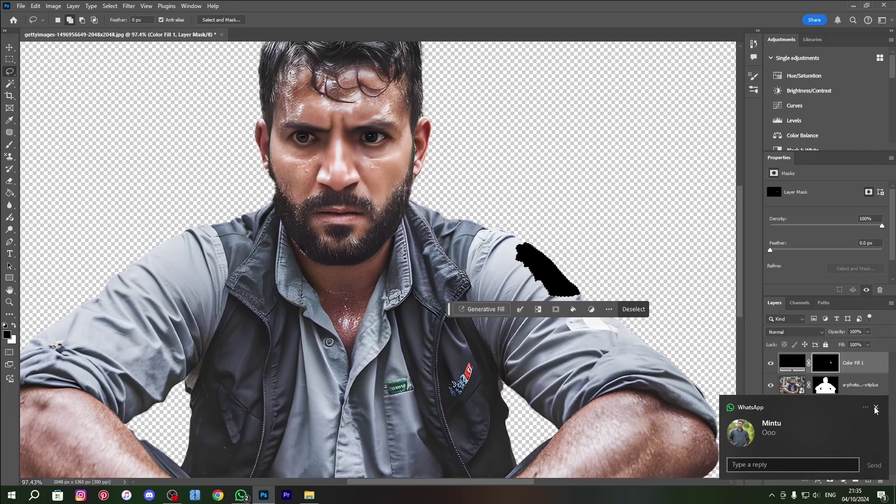
Roughen the tear's edges on the mask with a filter and clip Color Fill 1 to the man's photo layer
{"action": "left_click", "coordinate": [129, 5]}
{"action": "left_click", "coordinate": [140, 66]}
{"action": "key", "text": "Return"}
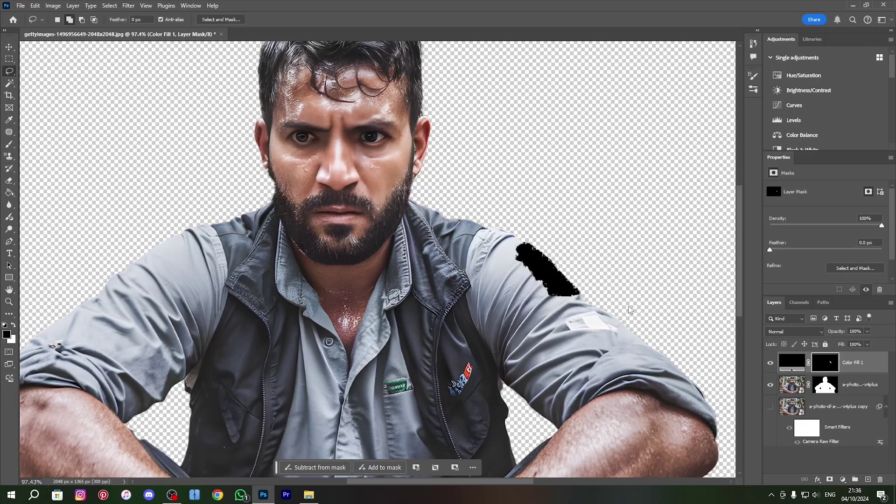
{"action": "left_click", "coordinate": [795, 371], "text": "alt"}
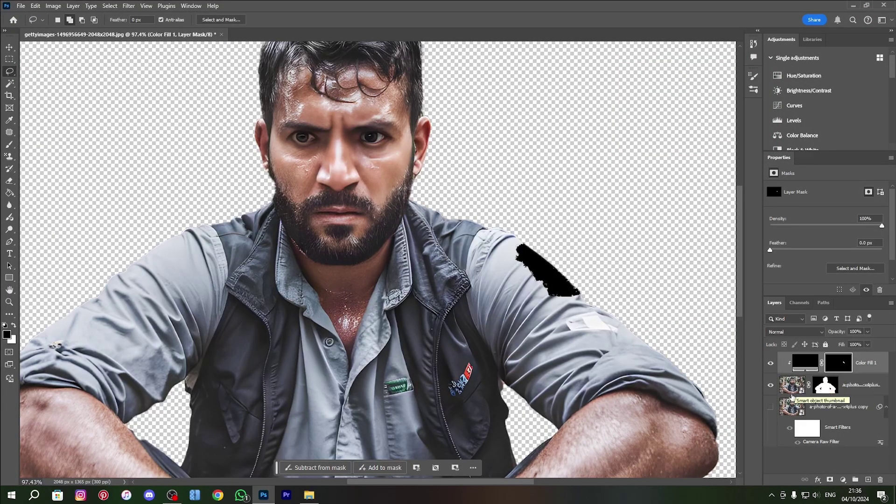
Copy a lassoed patch of cheek skin, about 63 by 116 px, from the man's photo to a new layer
{"action": "left_click", "coordinate": [794, 386]}
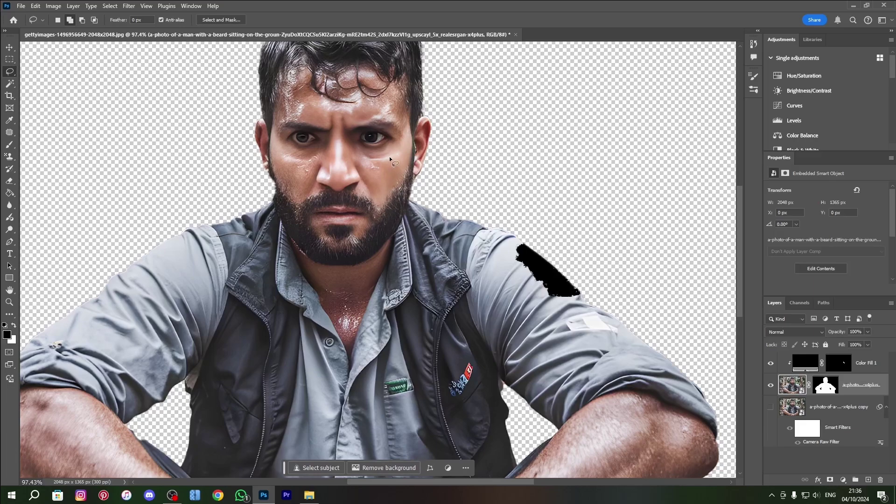
{"action": "left_click_drag", "start_coordinate": [390, 159], "coordinate": [390, 189]}
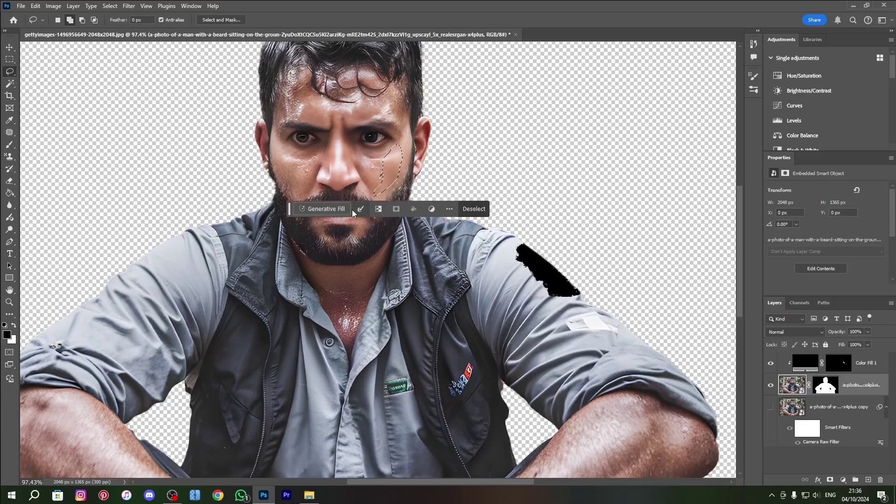
{"action": "key", "text": "ctrl+j"}
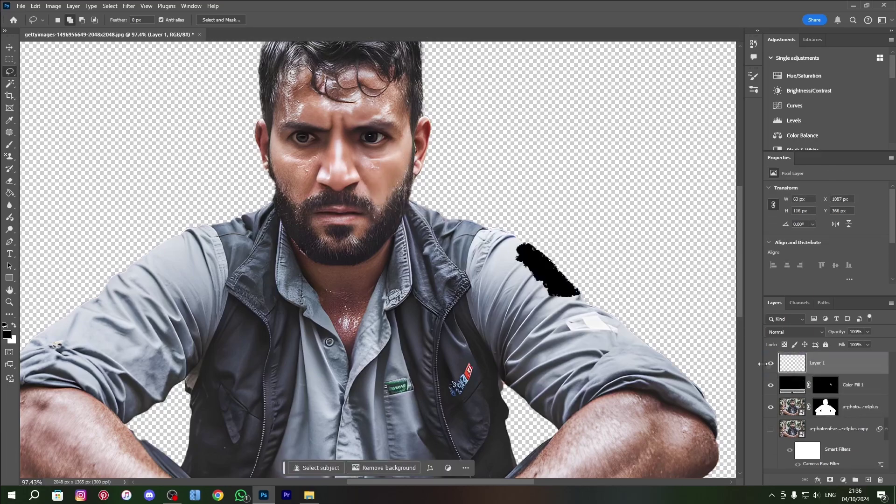
Move the skin patch over the sleeve tear and transform it to about 164 by 221 px so it covers the black shape
{"action": "left_click", "coordinate": [10, 47]}
{"action": "left_click_drag", "start_coordinate": [386, 168], "coordinate": [512, 252]}
{"action": "key", "text": "ctrl+t"}
{"action": "left_click_drag", "start_coordinate": [535, 223], "coordinate": [566, 306]}
{"action": "left_click_drag", "start_coordinate": [539, 261], "coordinate": [584, 304]}
{"action": "mouse_move", "coordinate": [534, 258]}
{"action": "left_mouse_down"}
{"action": "mouse_move", "coordinate": [550, 256]}
{"action": "mouse_move", "coordinate": [528, 252]}
{"action": "left_mouse_up"}
{"action": "left_click_drag", "start_coordinate": [615, 226], "coordinate": [619, 244]}
{"action": "left_click_drag", "start_coordinate": [557, 264], "coordinate": [570, 266]}
{"action": "left_click", "coordinate": [597, 336]}
Mask the skin layer with the tear mask from Color Fill 1 and clip it to the man's photo in place of the black fill
{"action": "left_click_drag", "start_coordinate": [825, 385], "coordinate": [877, 489]}
{"action": "left_click", "coordinate": [771, 385]}
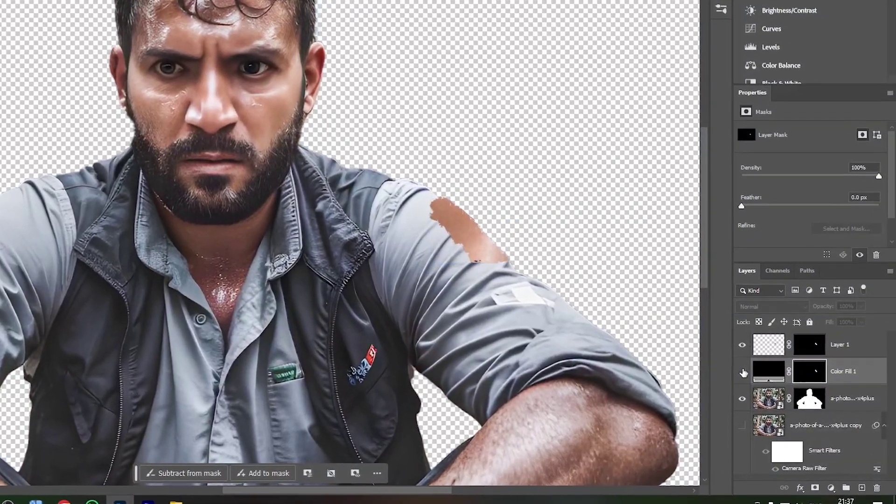
{"action": "left_click", "coordinate": [775, 357], "text": "alt"}
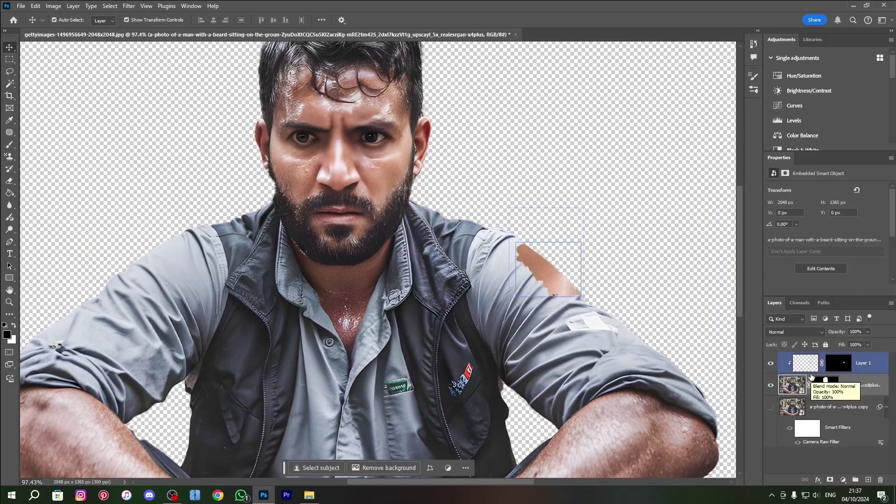
Paint black on the man's layer mask along the arm's outer edge to trim the outline beside the tear
{"action": "left_click", "coordinate": [826, 386]}
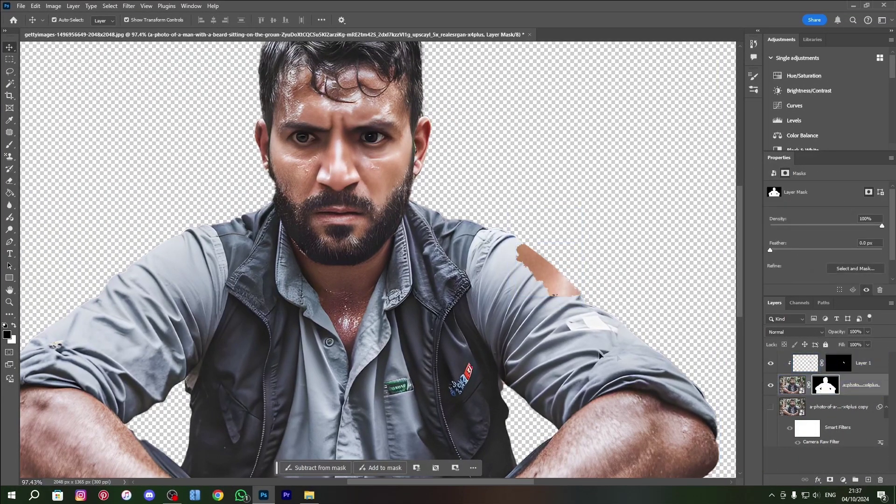
{"action": "key", "text": "b"}
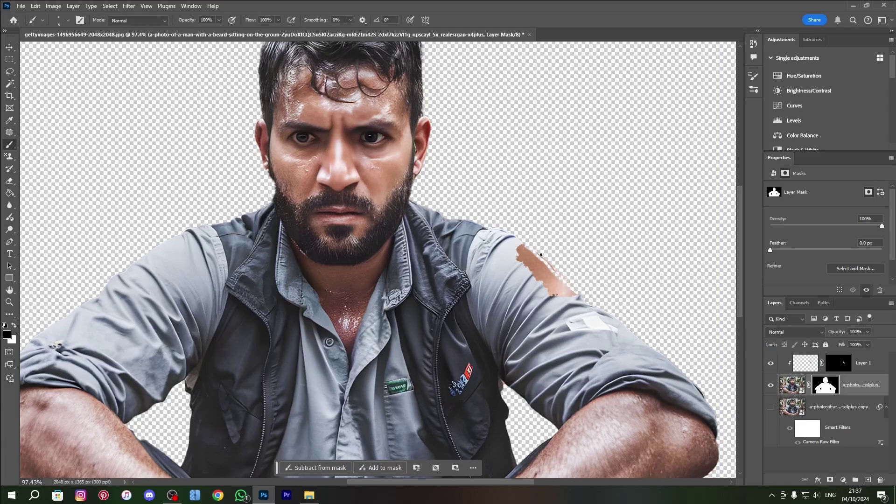
Add a black Inner Shadow in Normal mode to Layer 1 and adjust its light angle
{"action": "left_click", "coordinate": [859, 364]}
{"action": "left_click", "coordinate": [818, 480]}
{"action": "left_click", "coordinate": [835, 419]}
{"action": "left_click_drag", "start_coordinate": [628, 161], "coordinate": [173, 159]}
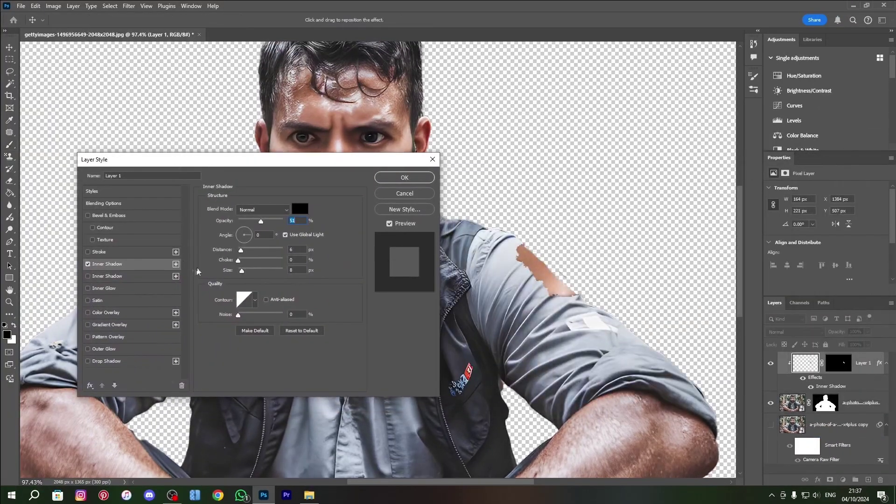
{"action": "left_click", "coordinate": [247, 232]}
{"action": "left_click", "coordinate": [246, 232]}
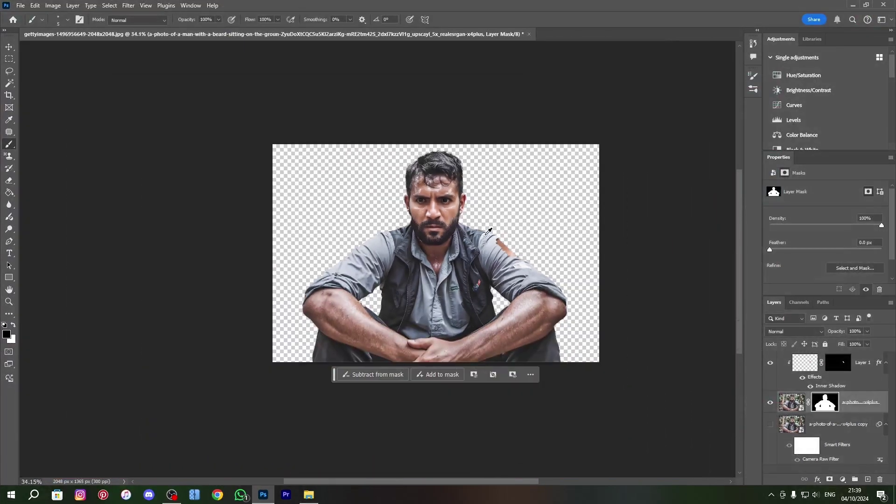
Add an Exposure adjustment layer above Layer 1 with exposure -0.94 and invert its mask
{"action": "scroll", "coordinate": [513, 266], "scroll_direction": "down", "scroll_amount": 3}
{"action": "scroll", "coordinate": [463, 170], "scroll_direction": "up", "scroll_amount": 7}
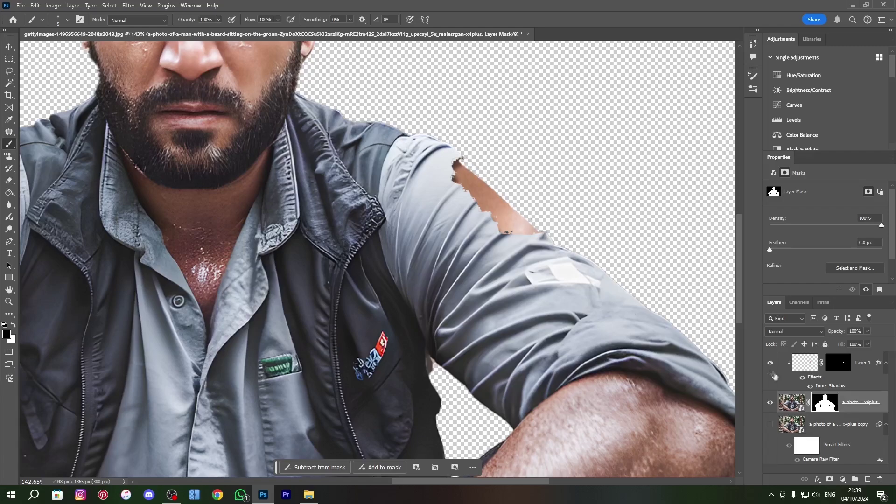
{"action": "left_click", "coordinate": [854, 363]}
{"action": "left_click", "coordinate": [843, 479]}
{"action": "left_click", "coordinate": [817, 366]}
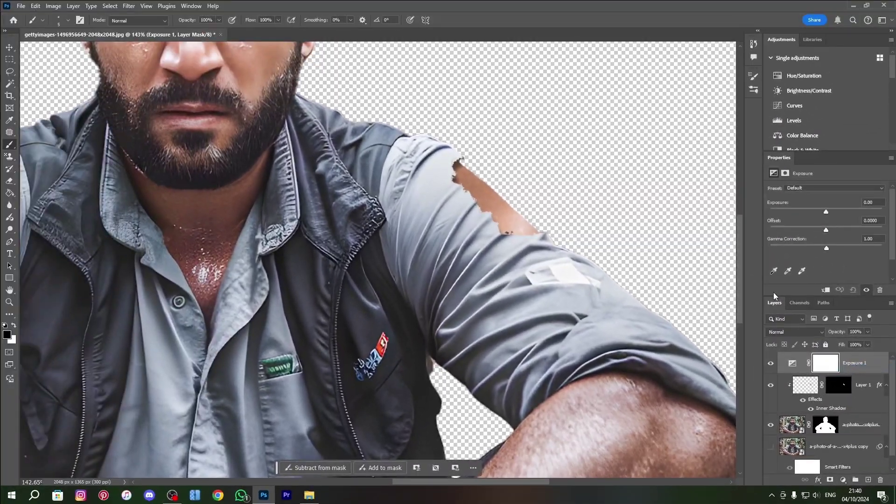
{"action": "left_click_drag", "start_coordinate": [826, 214], "coordinate": [818, 214]}
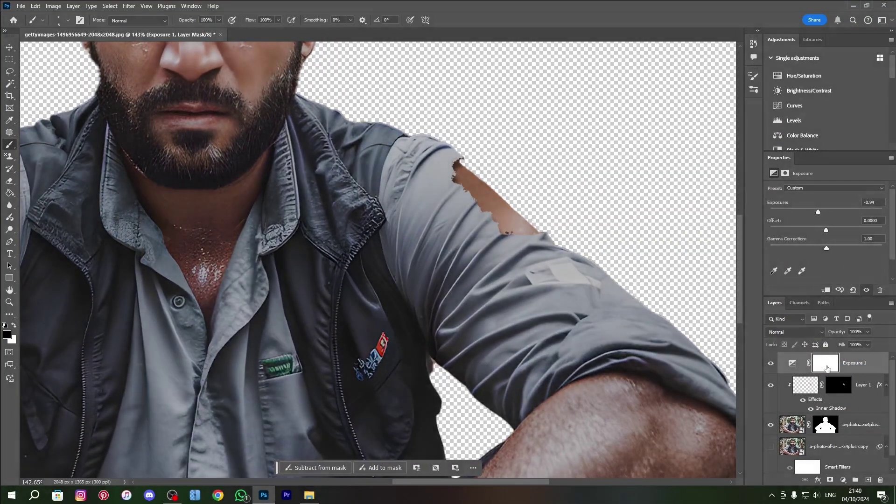
{"action": "key", "text": "ctrl+i"}
Load the tear mask as a selection and paint white at 56% brush opacity on the Exposure mask to shade the sleeve around the tear
{"action": "left_click", "coordinate": [68, 20]}
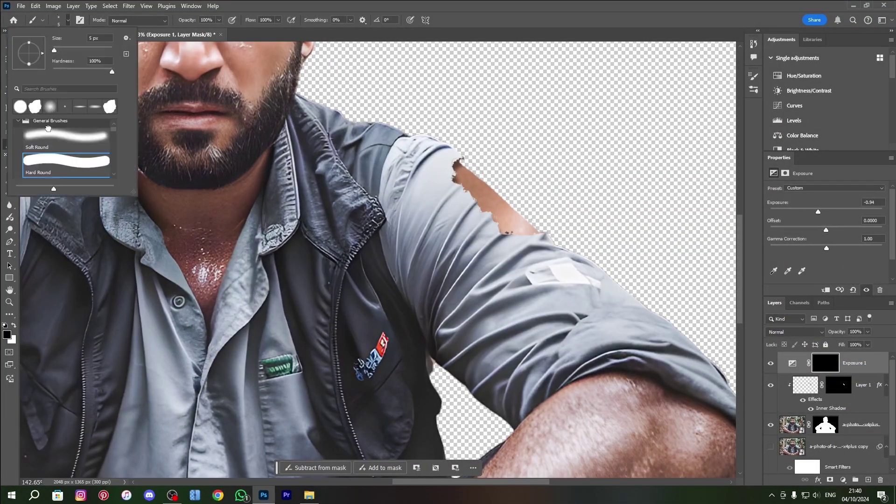
{"action": "double_click", "coordinate": [50, 106]}
{"action": "key", "text": "5"}
{"action": "key", "text": "6"}
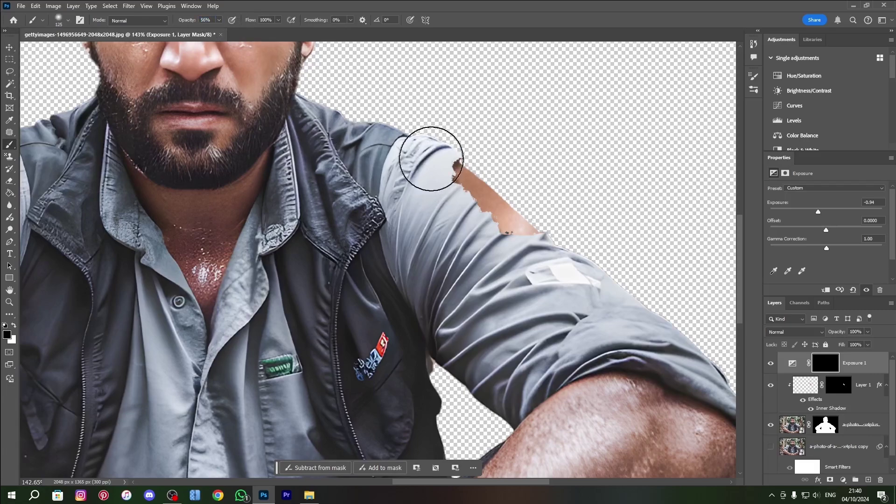
{"action": "left_click", "coordinate": [838, 389], "text": "ctrl"}
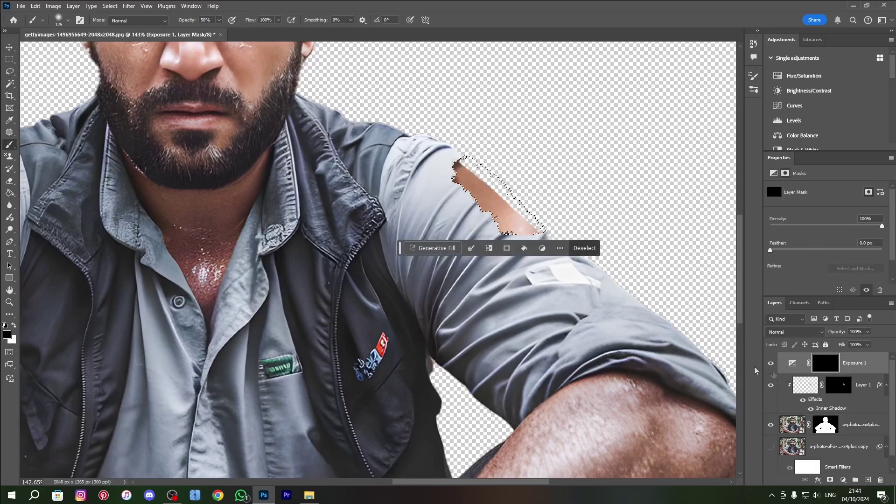
{"action": "left_click", "coordinate": [13, 326]}
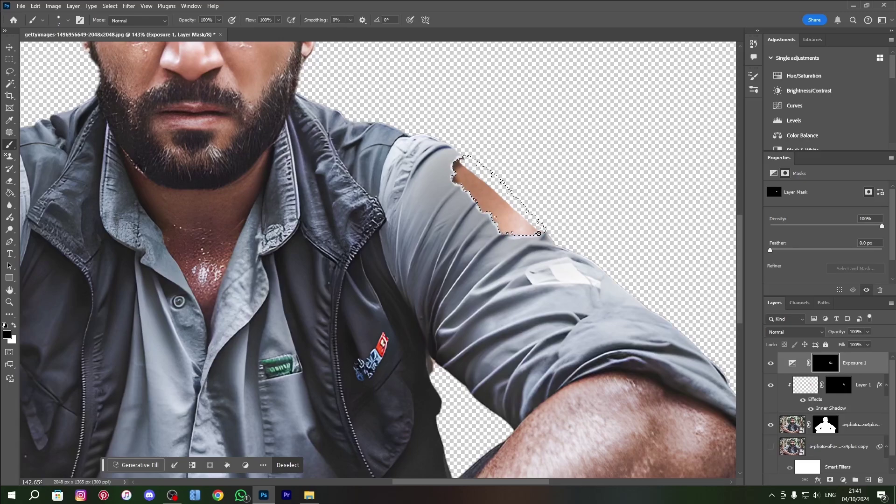
{"action": "key", "text": "ctrl+d"}
Set the Exposure layer's blend mode to Multiply with 70% opacity and deselect the layer
{"action": "scroll", "coordinate": [536, 288], "scroll_direction": "down", "scroll_amount": 5}
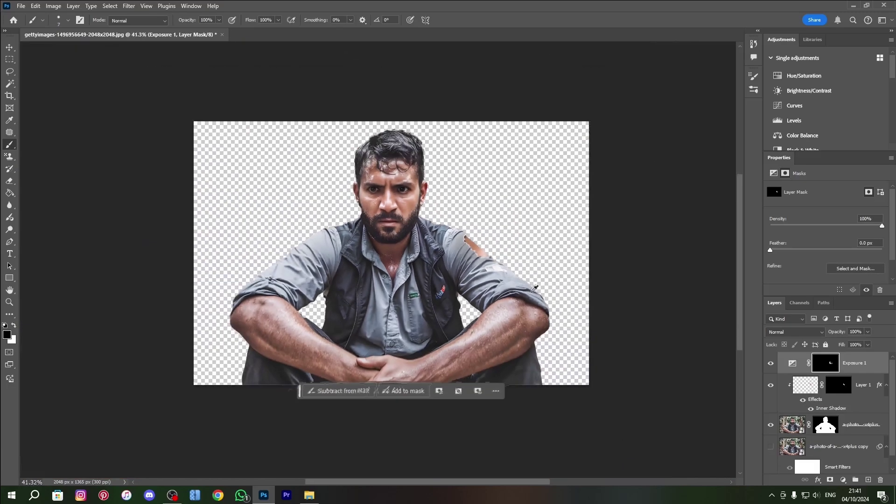
{"action": "scroll", "coordinate": [567, 264], "scroll_direction": "up", "scroll_amount": 2}
{"action": "left_click", "coordinate": [793, 332]}
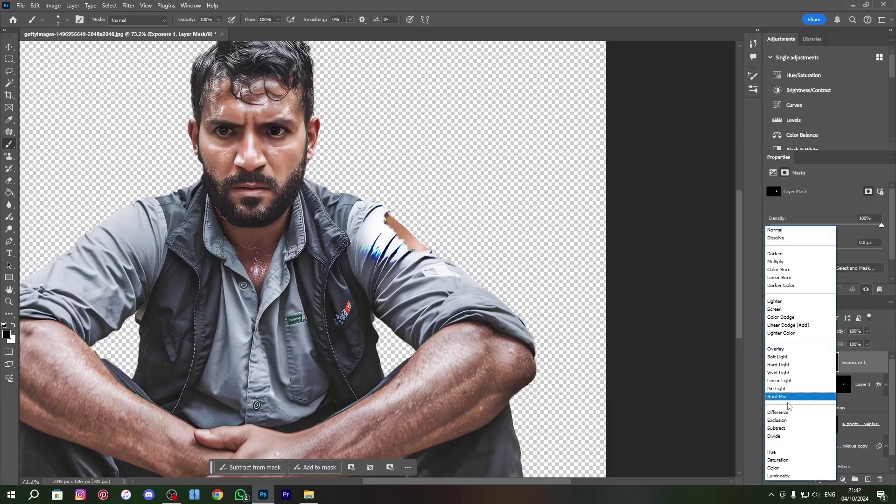
{"action": "left_click", "coordinate": [785, 285]}
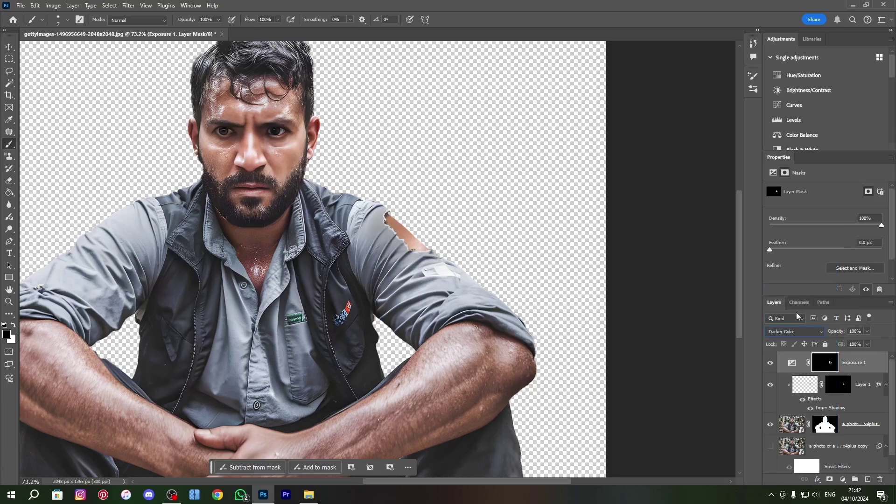
{"action": "left_click", "coordinate": [793, 332]}
{"action": "left_click", "coordinate": [800, 249]}
{"action": "left_click_drag", "start_coordinate": [840, 332], "coordinate": [835, 333]}
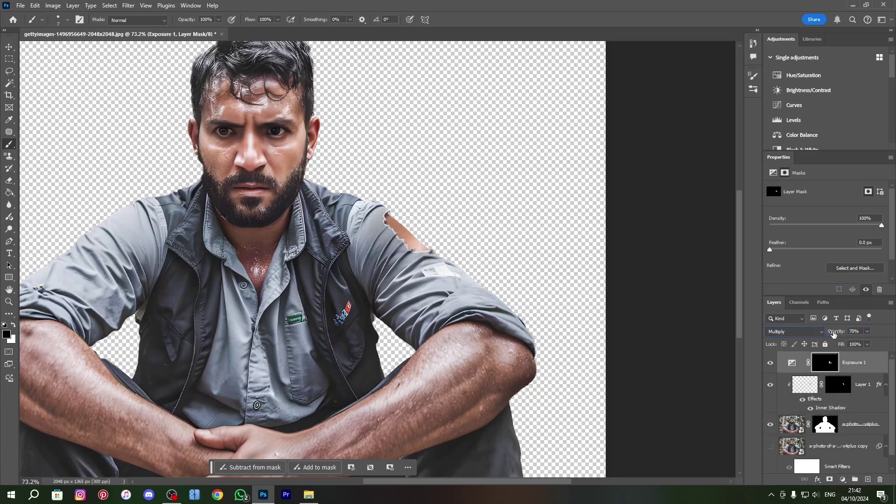
{"action": "left_click", "coordinate": [9, 46]}
{"action": "left_click", "coordinate": [556, 299]}
Add a peach Inner Glow to Layer 1 in Overlay mode with a size of 29 px
{"action": "scroll", "coordinate": [558, 323], "scroll_direction": "down", "scroll_amount": 13}
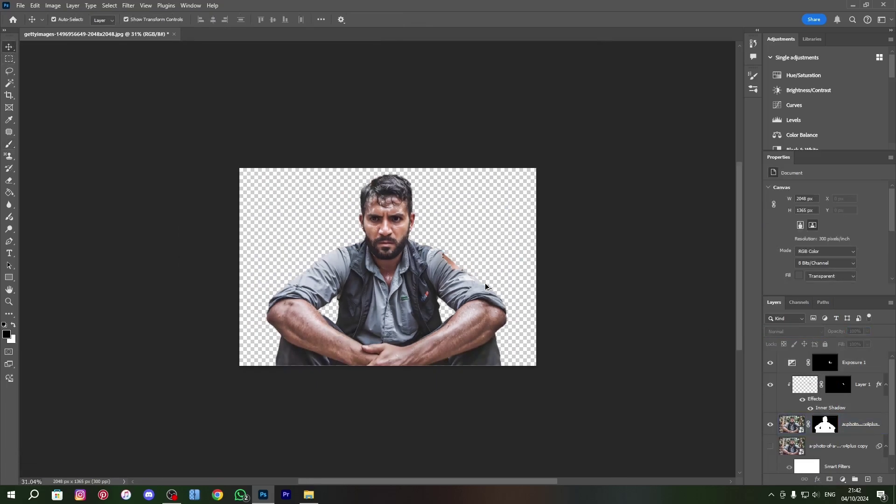
{"action": "scroll", "coordinate": [525, 325], "scroll_direction": "up", "scroll_amount": 11}
{"action": "left_click", "coordinate": [862, 384]}
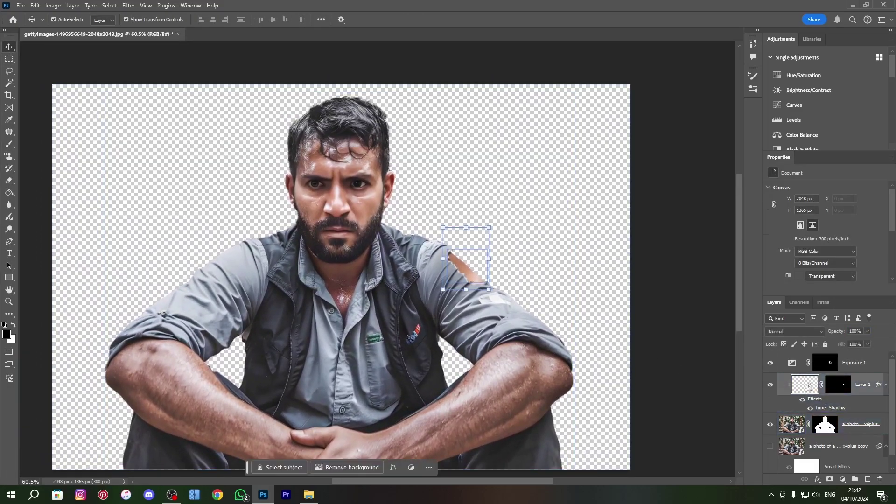
{"action": "left_click", "coordinate": [817, 479]}
{"action": "left_click", "coordinate": [818, 480]}
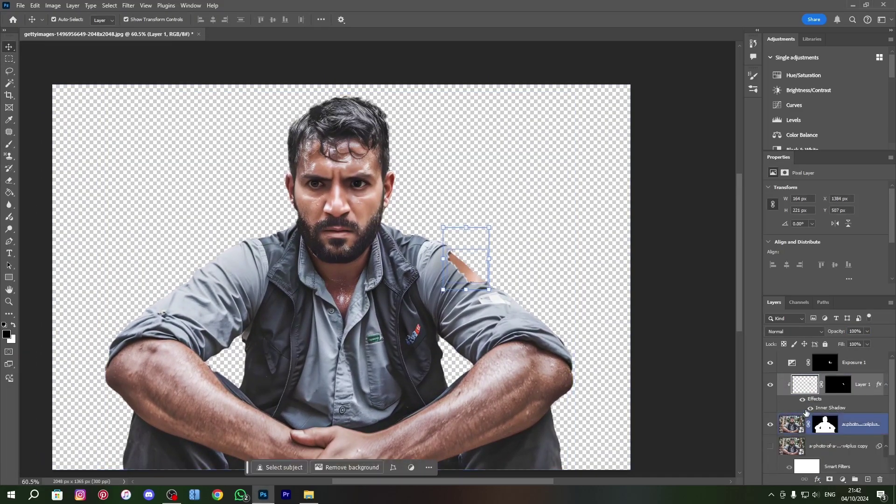
{"action": "left_click", "coordinate": [818, 480]}
{"action": "left_click", "coordinate": [840, 436]}
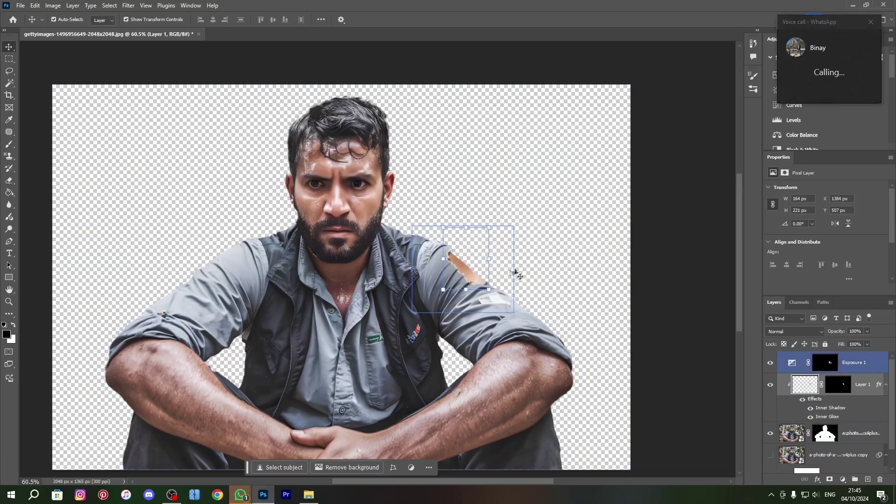
Reopen Layer 1's Inner Glow settings and adjust the glow's opacity
{"action": "scroll", "coordinate": [467, 256], "scroll_direction": "up", "scroll_amount": 3}
{"action": "scroll", "coordinate": [467, 257], "scroll_direction": "down", "scroll_amount": 2}
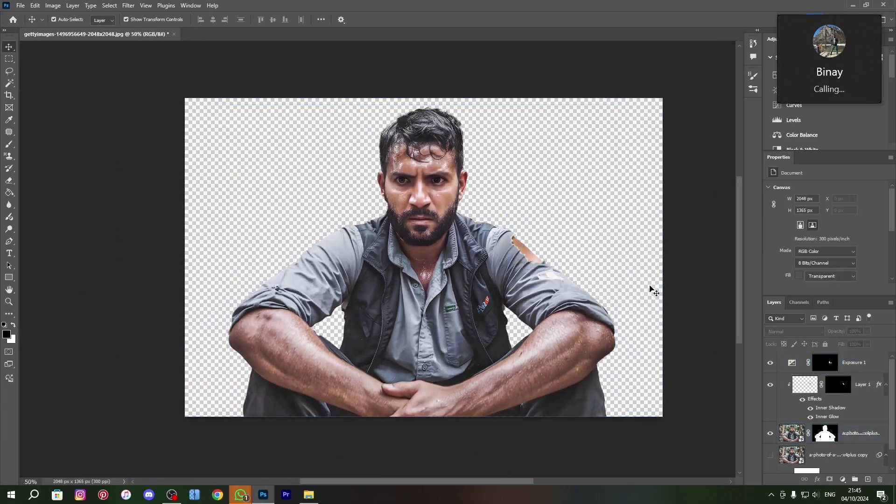
{"action": "left_click", "coordinate": [821, 418]}
{"action": "double_click", "coordinate": [822, 418]}
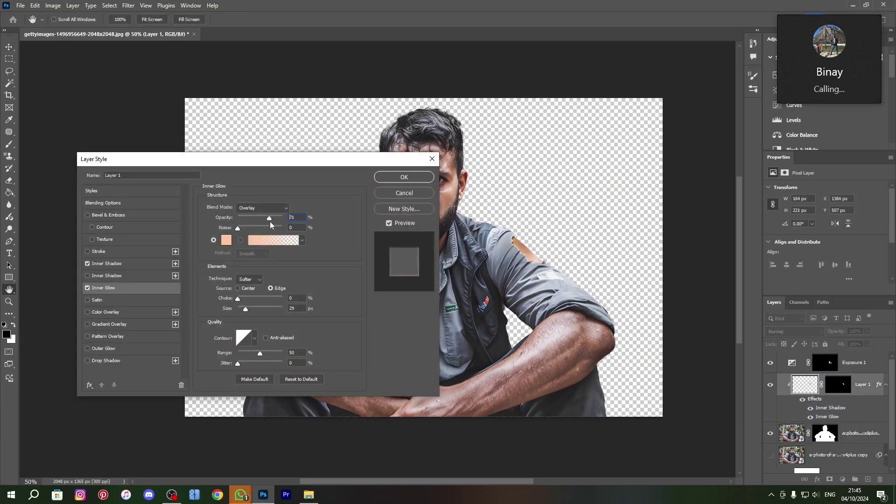
{"action": "scroll", "coordinate": [269, 209], "scroll_direction": "up", "scroll_amount": 12}
{"action": "left_click_drag", "start_coordinate": [270, 218], "coordinate": [231, 232]}
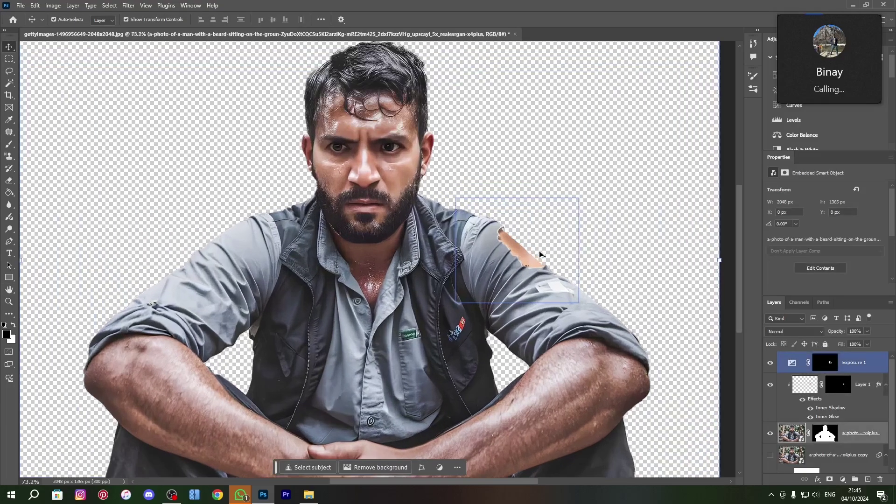
{"action": "scroll", "coordinate": [540, 251], "scroll_direction": "up", "scroll_amount": 5}
{"action": "scroll", "coordinate": [463, 252], "scroll_direction": "down", "scroll_amount": 5}
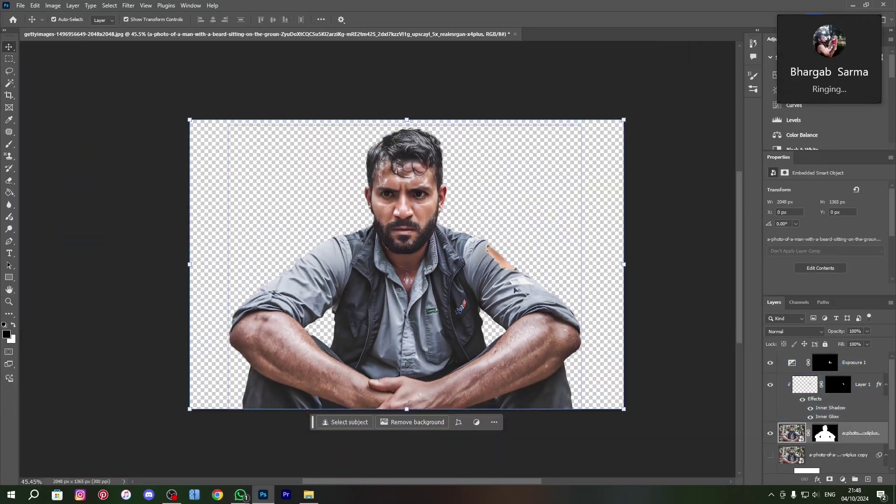
{"action": "scroll", "coordinate": [333, 267], "scroll_direction": "up", "scroll_amount": 4}
{"action": "scroll", "coordinate": [333, 267], "scroll_direction": "up", "scroll_amount": 4}
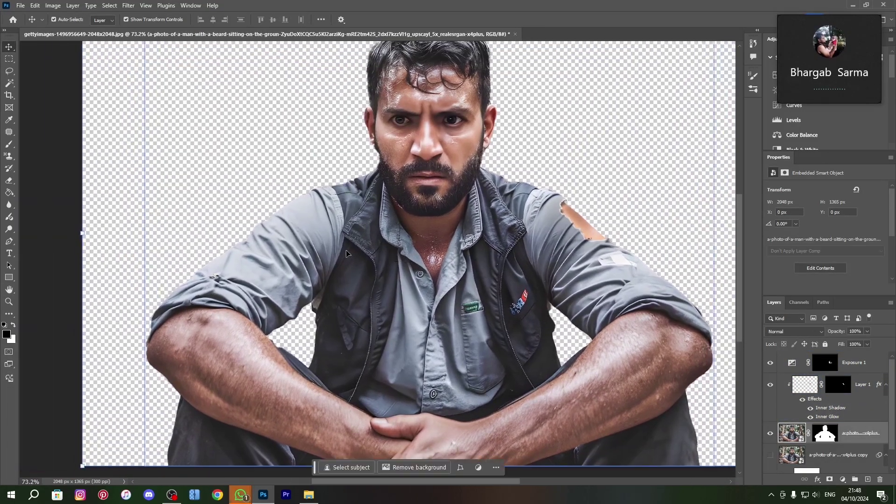
Set Layer 1's Inner Glow to Multiply blend mode with a size of about 35 px
{"action": "left_click", "coordinate": [812, 385]}
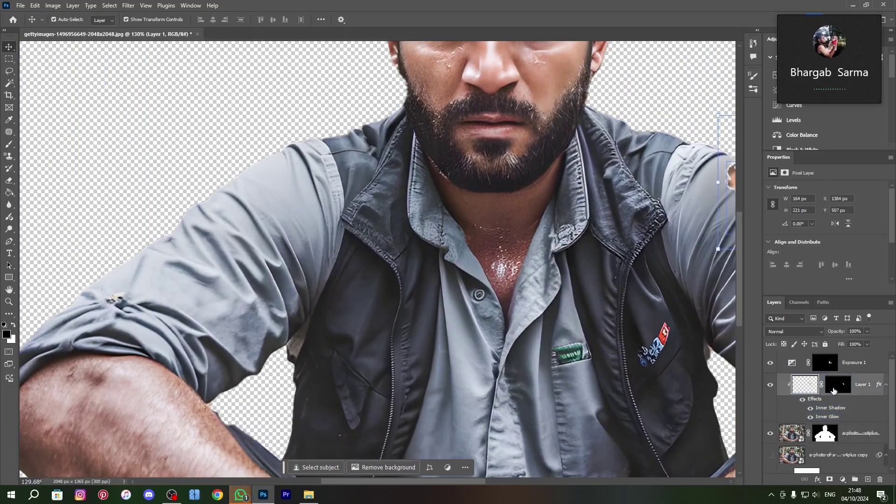
{"action": "left_click", "coordinate": [837, 387]}
{"action": "double_click", "coordinate": [809, 386]}
{"action": "left_click", "coordinate": [402, 195]}
{"action": "left_click_drag", "start_coordinate": [651, 312], "coordinate": [575, 302]}
{"action": "double_click", "coordinate": [828, 417]}
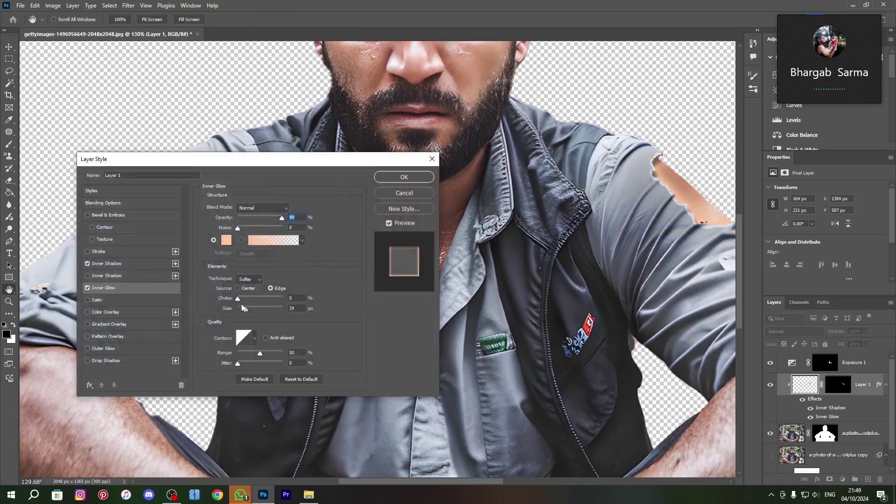
{"action": "mouse_move", "coordinate": [242, 307]}
{"action": "left_mouse_down"}
{"action": "mouse_move", "coordinate": [267, 309]}
{"action": "mouse_move", "coordinate": [251, 310]}
{"action": "left_mouse_up"}
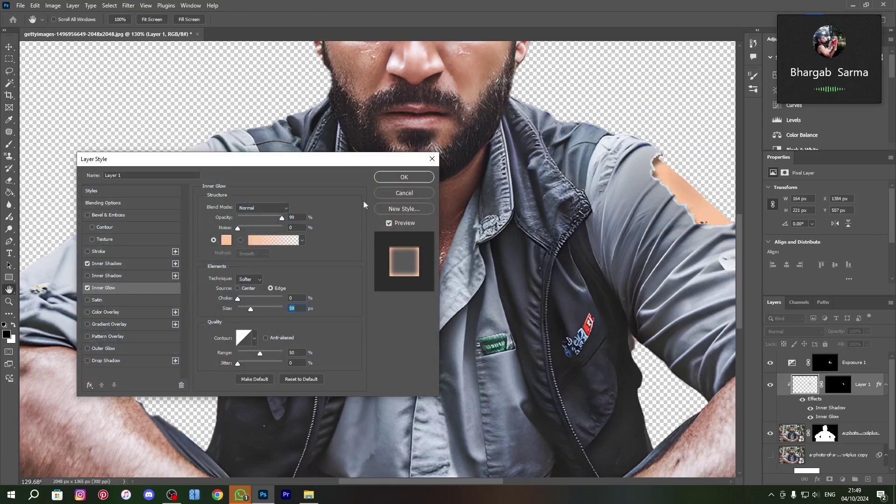
{"action": "left_click", "coordinate": [266, 208]}
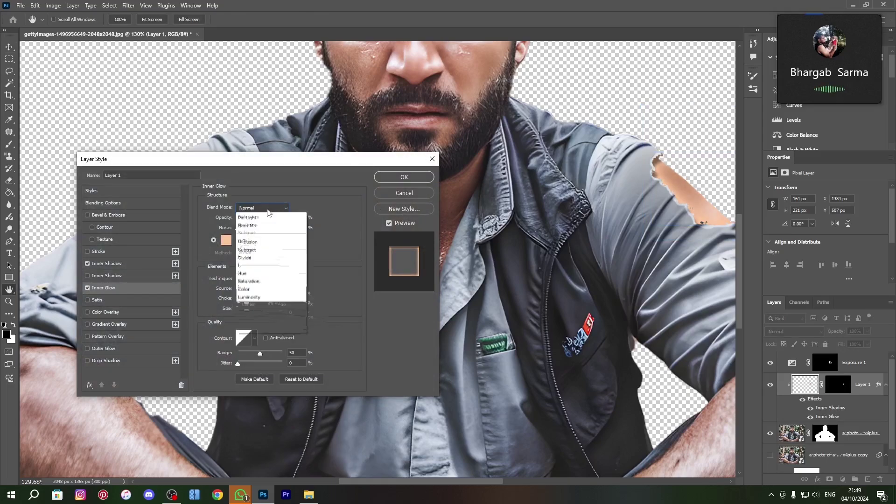
{"action": "left_click", "coordinate": [267, 247]}
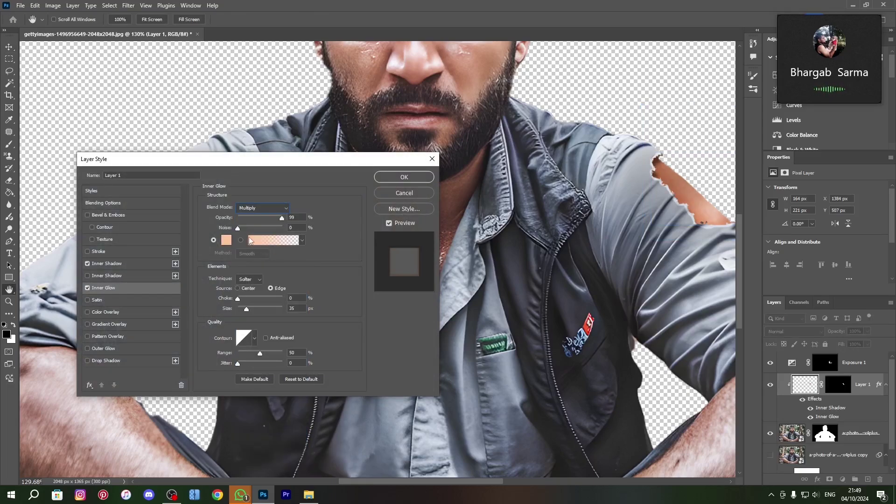
{"action": "left_click_drag", "start_coordinate": [247, 312], "coordinate": [248, 309]}
{"action": "key", "text": "Return"}
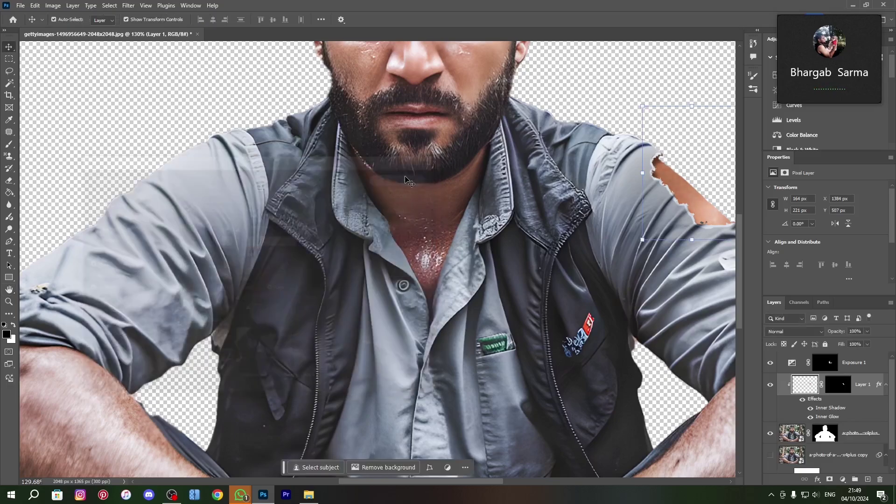
Outline a small irregular patch on the upper part of the intact sleeve with the Lasso, working on the man's photo layer
{"action": "key", "text": "ctrl+minus"}
{"action": "key", "text": "ctrl+minus"}
{"action": "scroll", "coordinate": [472, 229], "scroll_direction": "right", "scroll_amount": 2}
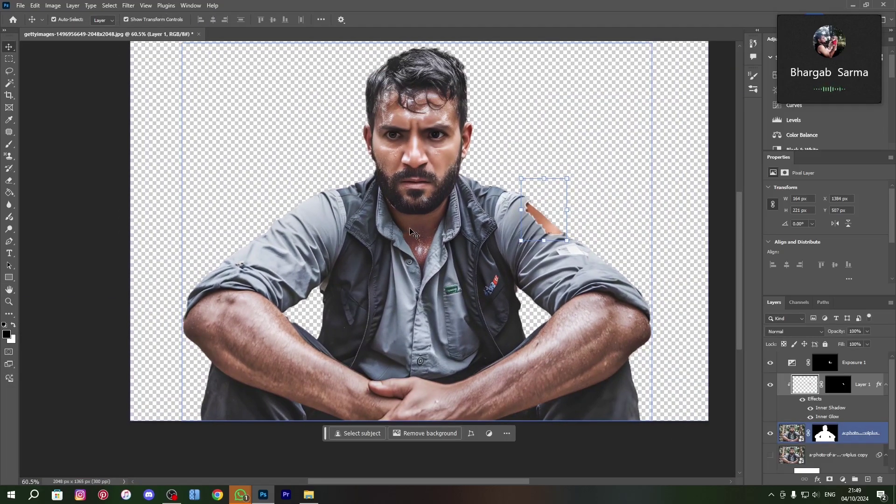
{"action": "scroll", "coordinate": [402, 252], "scroll_direction": "up", "scroll_amount": 3}
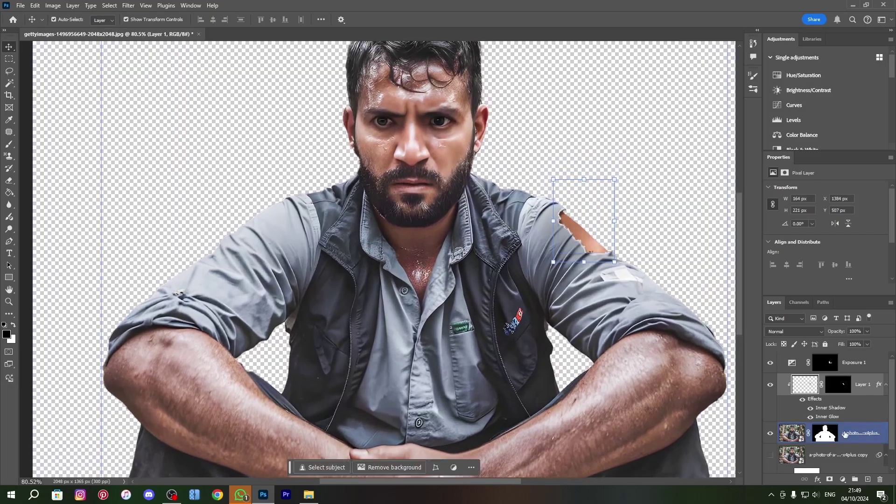
{"action": "left_click", "coordinate": [832, 434]}
{"action": "left_click", "coordinate": [10, 72]}
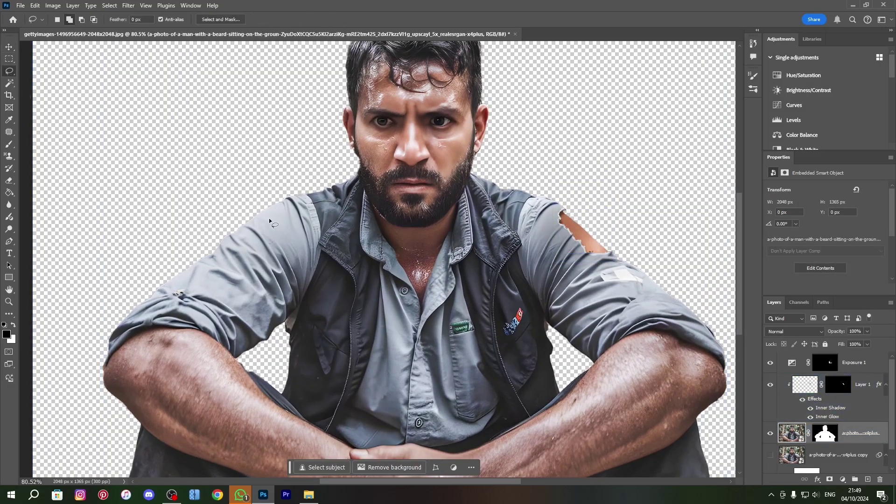
{"action": "scroll", "coordinate": [268, 221], "scroll_direction": "up", "scroll_amount": 2}
{"action": "mouse_move", "coordinate": [273, 244]}
{"action": "left_mouse_down"}
{"action": "mouse_move", "coordinate": [290, 281]}
{"action": "mouse_move", "coordinate": [276, 243]}
{"action": "left_mouse_up"}
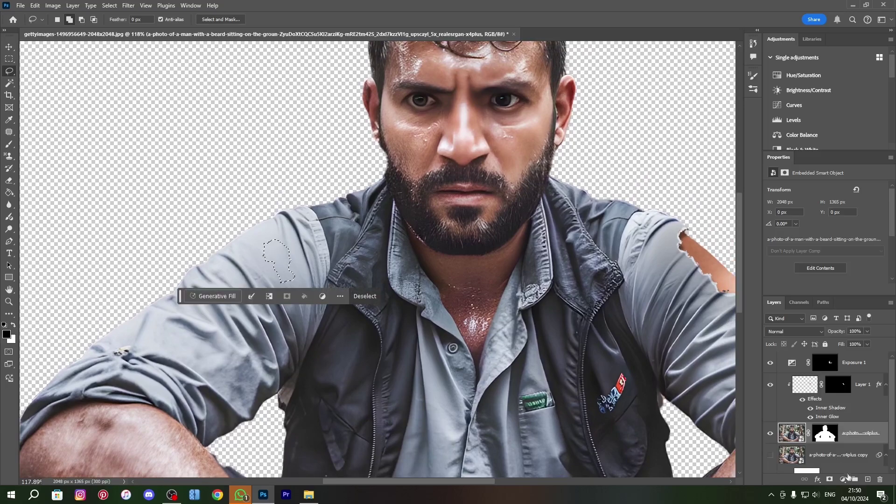
Fill the lassoed sleeve patch with a black Solid Color fill layer
{"action": "left_click", "coordinate": [843, 480]}
{"action": "left_click", "coordinate": [847, 313]}
{"action": "key", "text": "Return"}
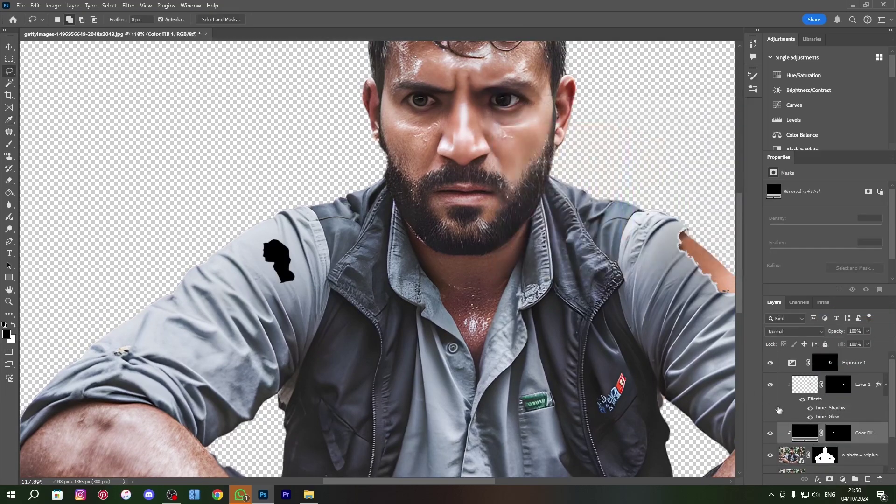
Roughen the edges of the Color Fill mask with the Filter Gallery, then deselect
{"action": "left_click", "coordinate": [128, 5]}
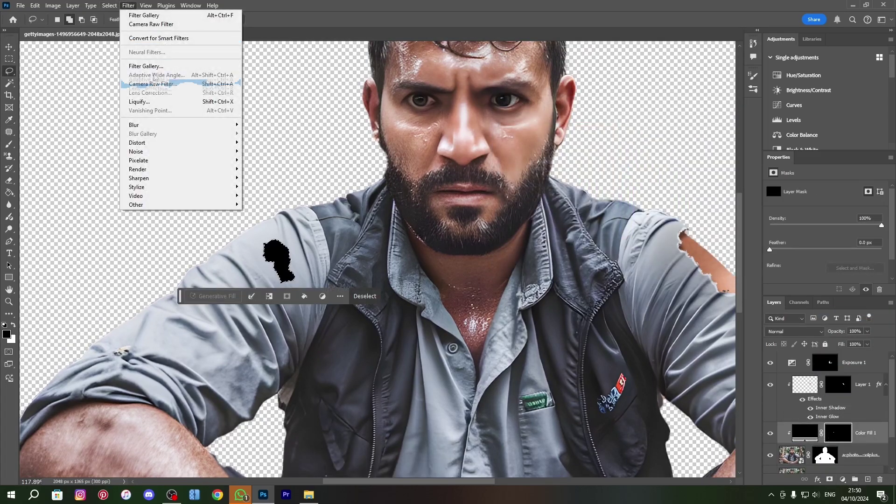
{"action": "left_click", "coordinate": [140, 81]}
{"action": "left_click", "coordinate": [850, 30]}
{"action": "key", "text": "ctrl+d"}
{"action": "scroll", "coordinate": [282, 246], "scroll_direction": "up", "scroll_amount": 5}
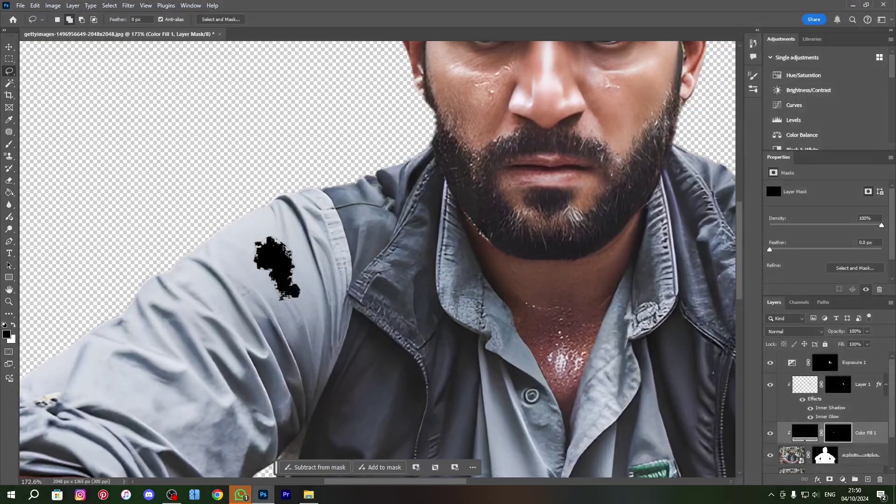
{"action": "left_click", "coordinate": [9, 145]}
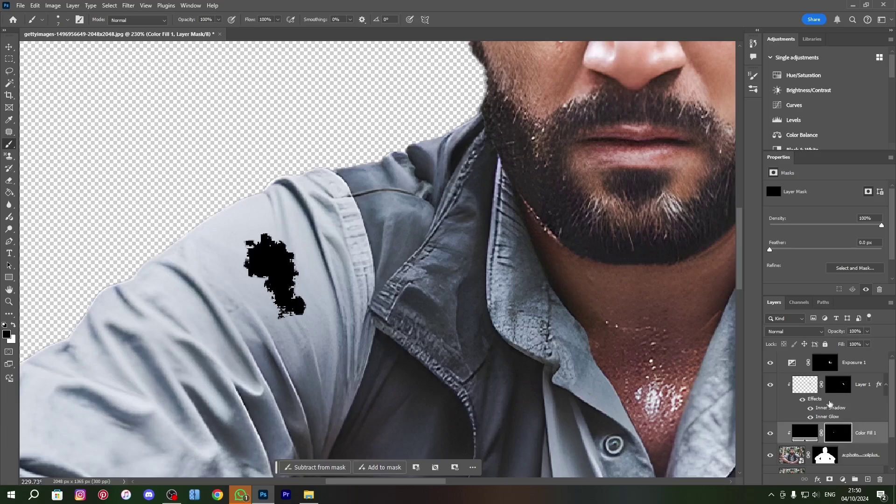
Lasso a patch of cheek skin on the man's photo layer and copy it to a new layer
{"action": "scroll", "coordinate": [227, 318], "scroll_direction": "down", "scroll_amount": 5}
{"action": "key", "text": "l"}
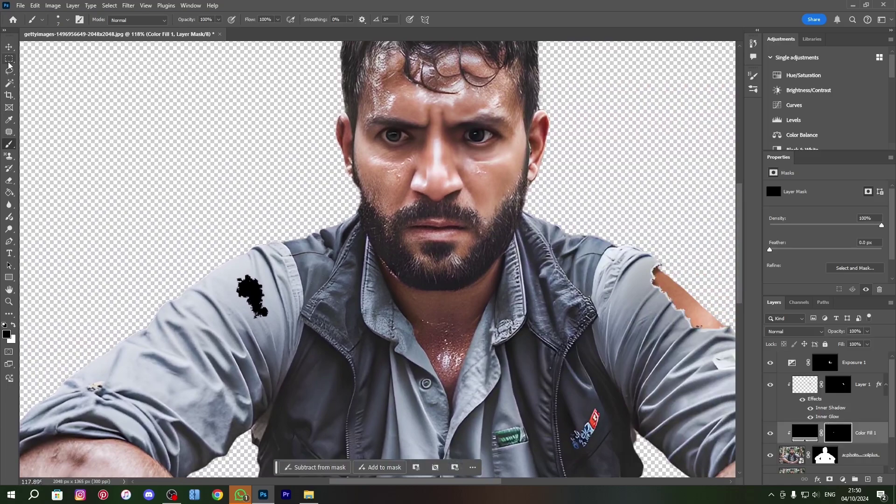
{"action": "key", "text": "alt+bracketleft"}
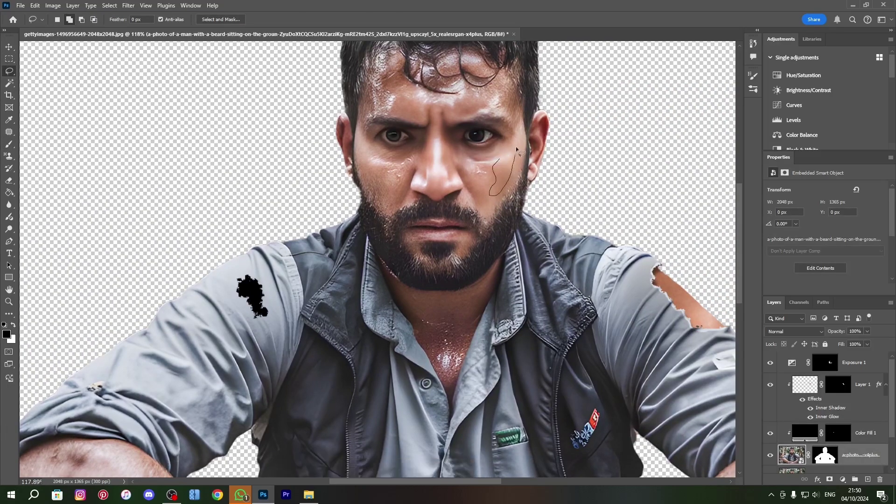
{"action": "mouse_move", "coordinate": [517, 150]}
{"action": "left_mouse_down"}
{"action": "mouse_move", "coordinate": [504, 192]}
{"action": "mouse_move", "coordinate": [444, 202]}
{"action": "left_mouse_up"}
{"action": "key", "text": "ctrl+j"}
{"action": "key", "text": "v"}
{"action": "key", "text": "ctrl+z"}
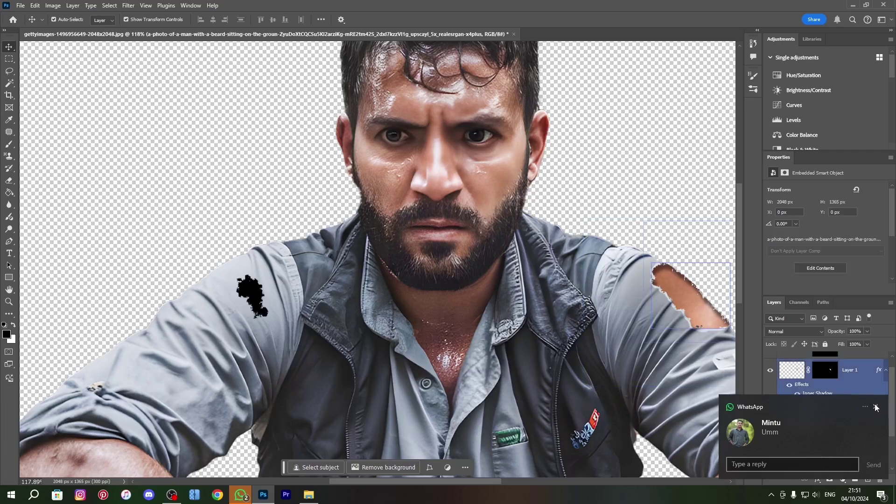
Move the copied cheek skin over the black sleeve patch and transform it to 75 × 203 px
{"action": "left_click_drag", "start_coordinate": [505, 172], "coordinate": [254, 292]}
{"action": "key", "text": "ctrl+t"}
{"action": "left_click_drag", "start_coordinate": [308, 322], "coordinate": [264, 310]}
{"action": "left_click_drag", "start_coordinate": [337, 275], "coordinate": [318, 352]}
{"action": "key", "text": "Return"}
Transfer the Color Fill layer's mask to Layer 2 and delete the Color Fill layer
{"action": "left_click_drag", "start_coordinate": [823, 442], "coordinate": [825, 418]}
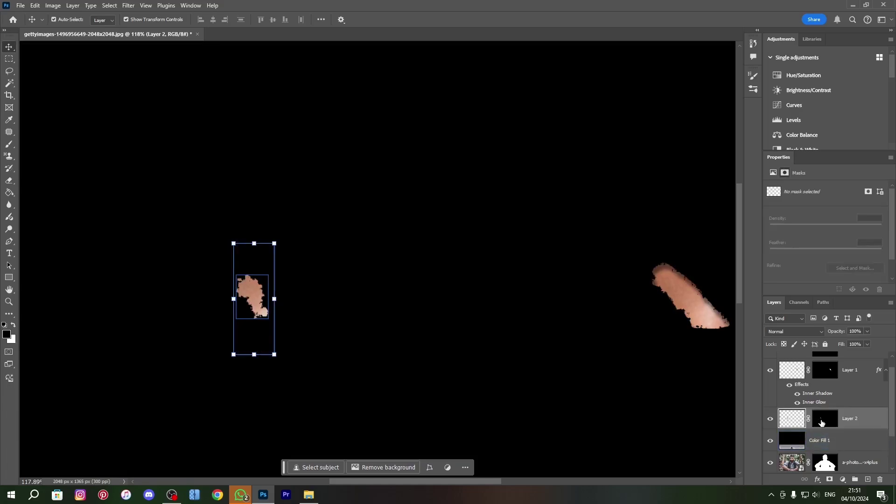
{"action": "key", "text": "Delete"}
Copy Layer 1's Inner Shadow and Inner Glow effects onto Layer 2
{"action": "left_click_drag", "start_coordinate": [879, 369], "coordinate": [850, 418]}
{"action": "scroll", "coordinate": [212, 310], "scroll_direction": "up", "scroll_amount": 5}
{"action": "scroll", "coordinate": [567, 319], "scroll_direction": "down", "scroll_amount": 8}
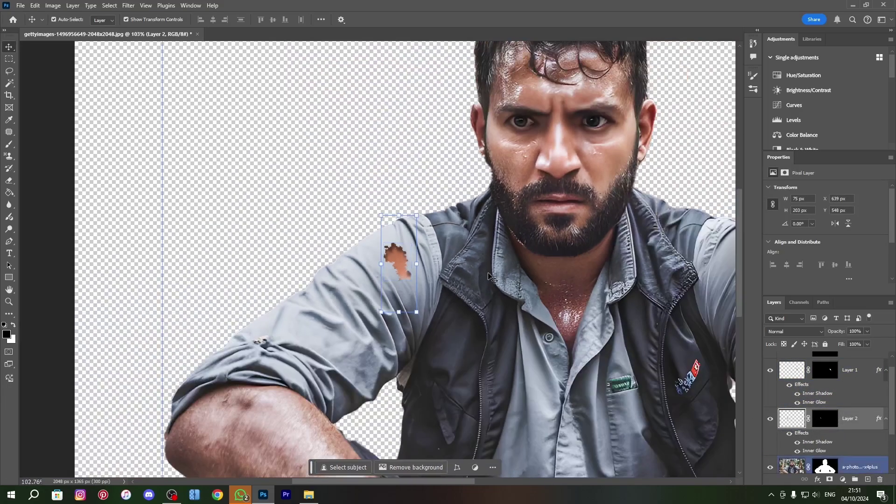
Set Layer 2's Inner Shadow distance to 6 px and apply the layer style
{"action": "double_click", "coordinate": [818, 442]}
{"action": "left_click_drag", "start_coordinate": [300, 159], "coordinate": [653, 322]}
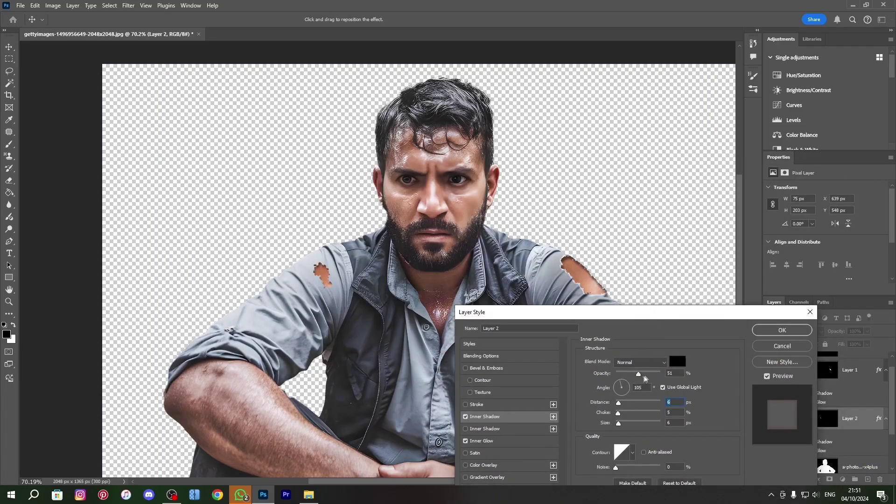
{"action": "left_click", "coordinate": [785, 332]}
{"action": "scroll", "coordinate": [362, 284], "scroll_direction": "up", "scroll_amount": 3}
{"action": "scroll", "coordinate": [835, 423], "scroll_direction": "up", "scroll_amount": 1}
{"action": "scroll", "coordinate": [564, 310], "scroll_direction": "down", "scroll_amount": 5}
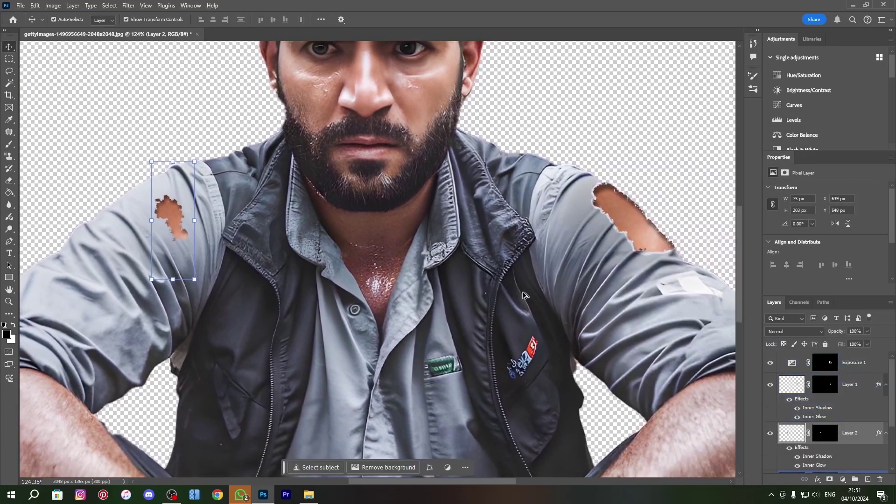
{"action": "scroll", "coordinate": [522, 330], "scroll_direction": "down", "scroll_amount": 2}
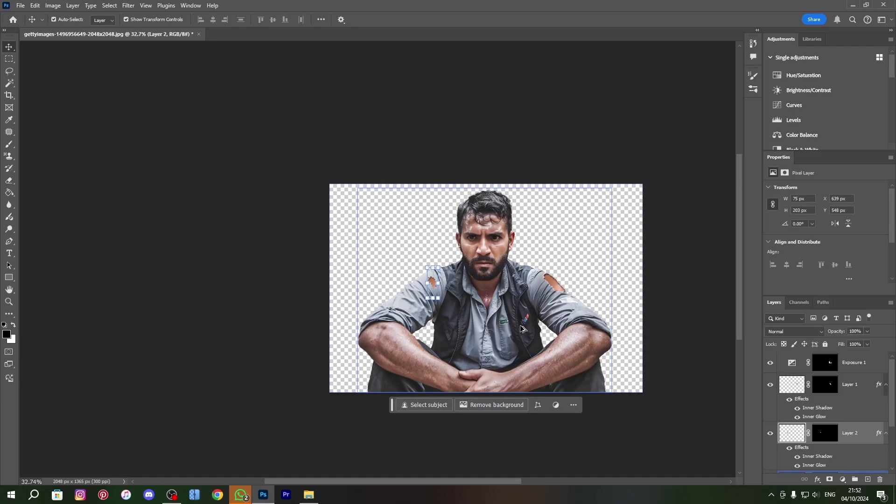
Try reusing a duplicate of the Exposure 1 layer above Layer 2 with a fresh white mask
{"action": "scroll", "coordinate": [522, 329], "scroll_direction": "up", "scroll_amount": 4}
{"action": "right_click", "coordinate": [792, 364]}
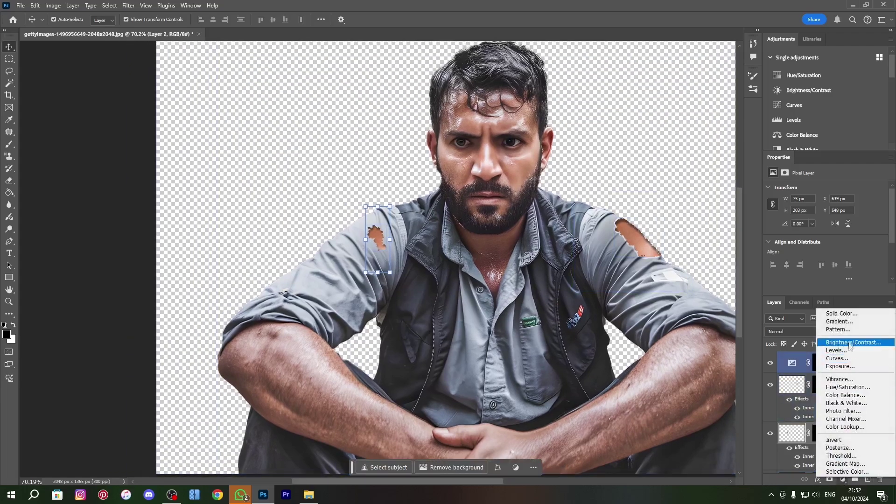
{"action": "key", "text": "Escape"}
{"action": "left_click_drag", "start_coordinate": [793, 364], "coordinate": [793, 423]}
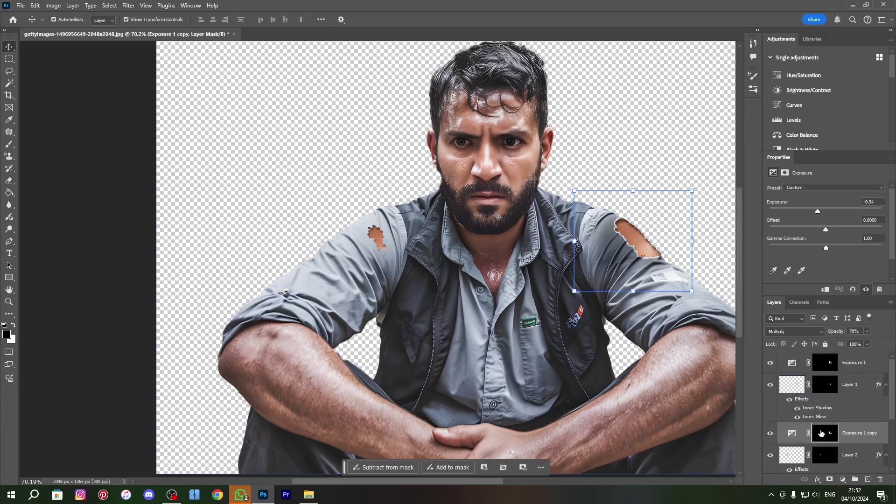
{"action": "left_click", "coordinate": [829, 481]}
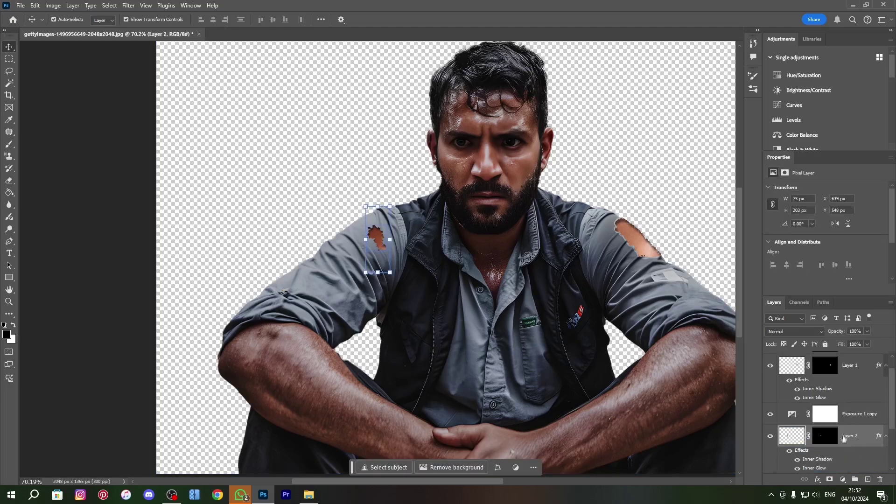
Paint white on the Exposure 2 mask beside the small tear to shade the sleeve, and reload Layer 2's mask as a selection
{"action": "scroll", "coordinate": [832, 429], "scroll_direction": "down", "scroll_amount": 1}
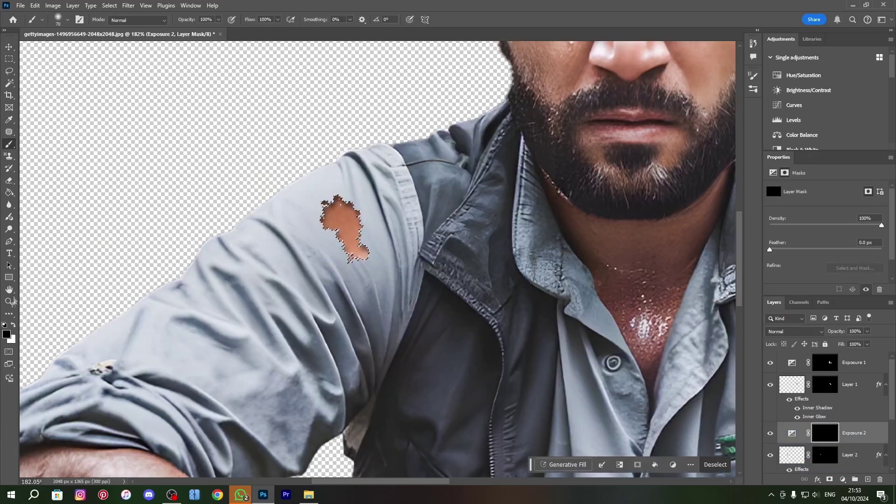
{"action": "mouse_move", "coordinate": [316, 225]}
{"action": "left_mouse_down"}
{"action": "mouse_move", "coordinate": [347, 260]}
{"action": "mouse_move", "coordinate": [327, 261]}
{"action": "left_mouse_up"}
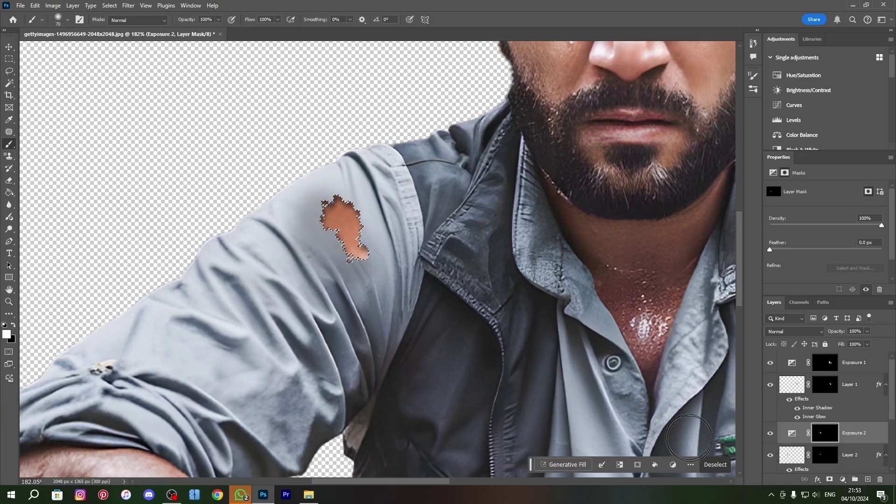
{"action": "left_click", "coordinate": [825, 453], "text": "ctrl"}
Paint black along the small tear's edge on the Exposure 2 mask with a 2 px brush, then deselect
{"action": "scroll", "coordinate": [334, 229], "scroll_direction": "up", "scroll_amount": 6}
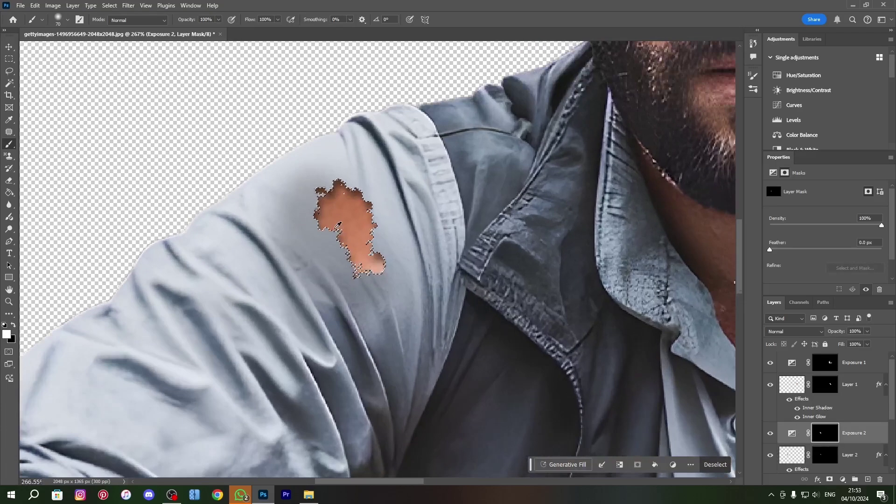
{"action": "left_click", "coordinate": [13, 325]}
{"action": "left_click", "coordinate": [58, 20]}
{"action": "left_click", "coordinate": [38, 177]}
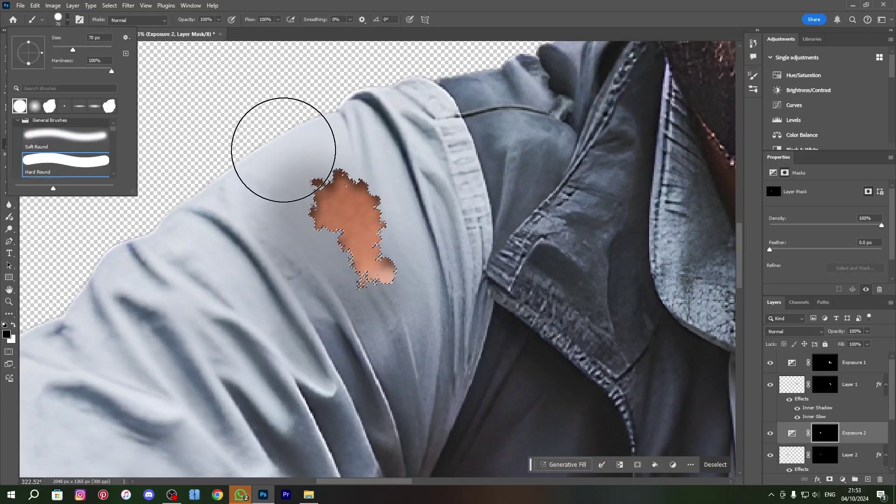
{"action": "left_click", "coordinate": [282, 5]}
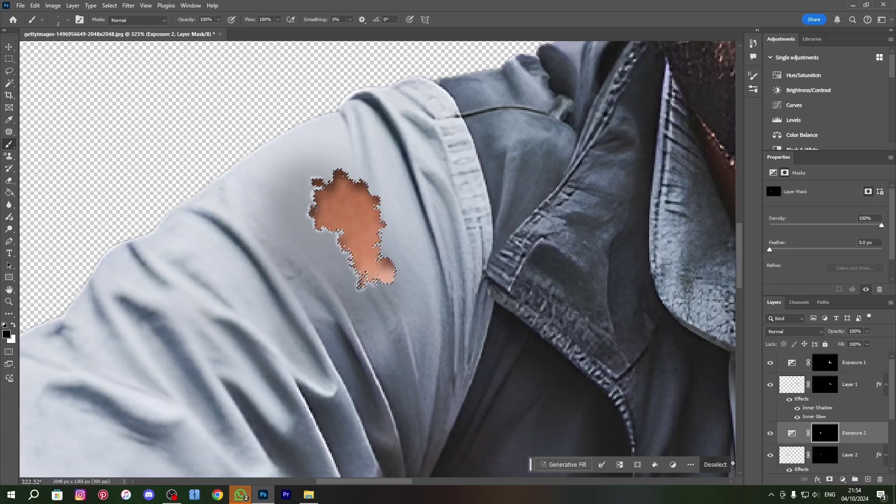
{"action": "left_click", "coordinate": [728, 464]}
Compare both sleeve tears and hide Layer 2's Inner Glow effect
{"action": "scroll", "coordinate": [402, 241], "scroll_direction": "down", "scroll_amount": 10}
{"action": "scroll", "coordinate": [475, 243], "scroll_direction": "up", "scroll_amount": 3}
{"action": "scroll", "coordinate": [503, 272], "scroll_direction": "down", "scroll_amount": 6}
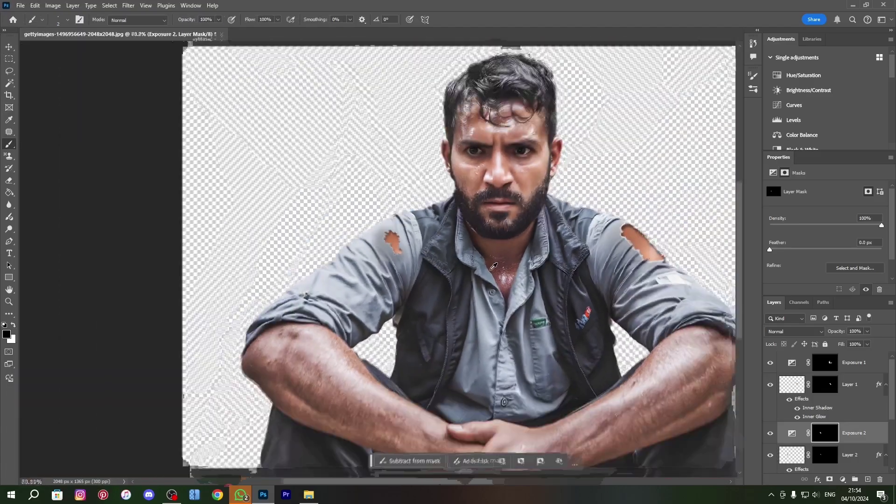
{"action": "scroll", "coordinate": [568, 299], "scroll_direction": "up", "scroll_amount": 5}
{"action": "scroll", "coordinate": [568, 298], "scroll_direction": "down", "scroll_amount": 4}
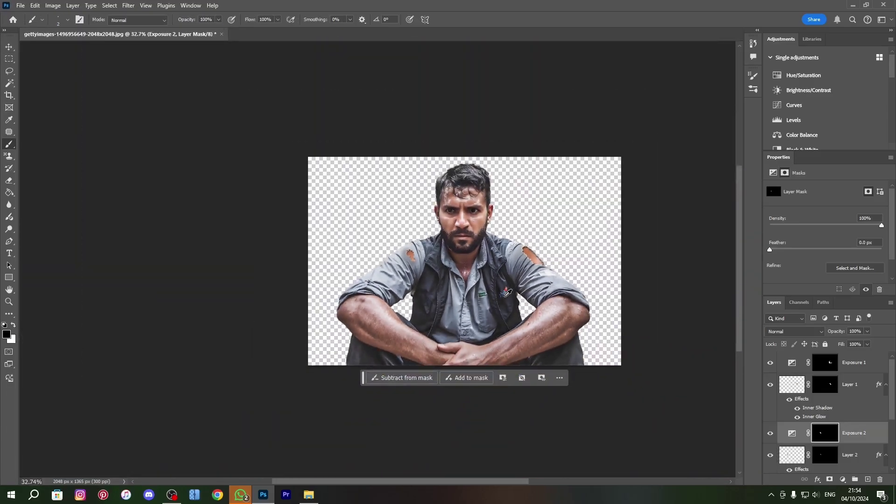
{"action": "scroll", "coordinate": [432, 262], "scroll_direction": "up", "scroll_amount": 6}
{"action": "scroll", "coordinate": [816, 419], "scroll_direction": "down", "scroll_amount": 2}
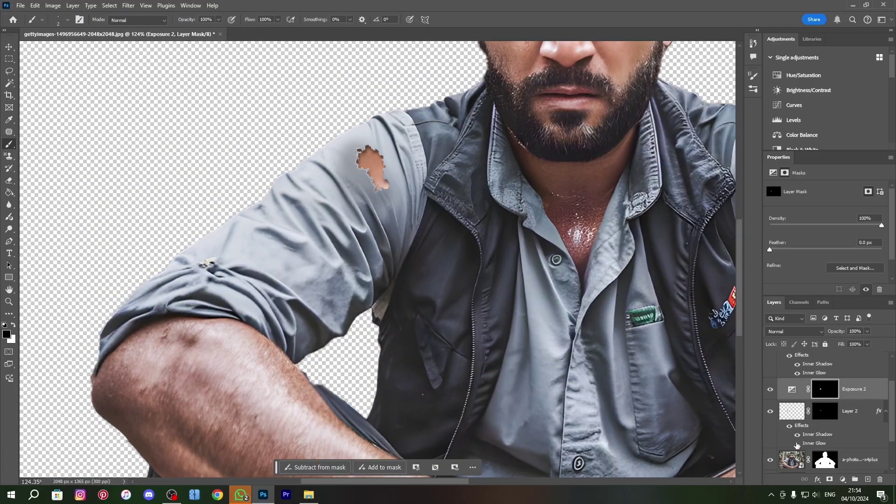
{"action": "scroll", "coordinate": [449, 260], "scroll_direction": "down", "scroll_amount": 5}
{"action": "scroll", "coordinate": [482, 273], "scroll_direction": "up", "scroll_amount": 5}
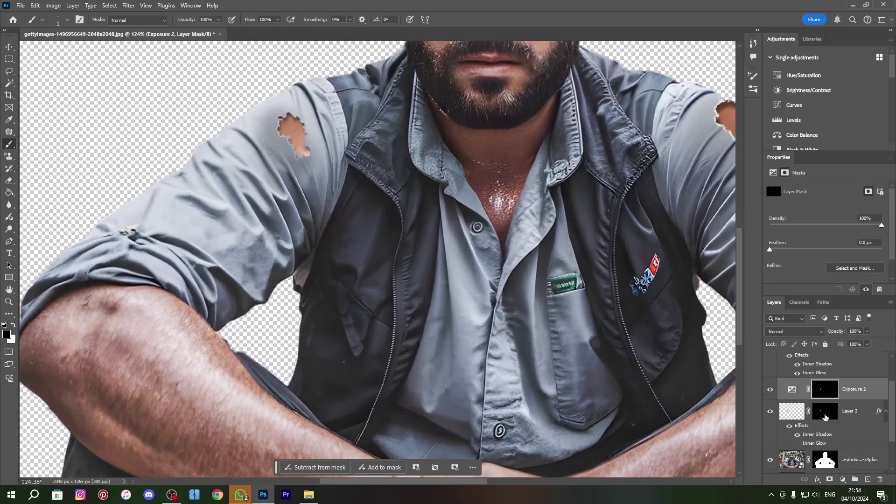
Paint black around the small tear on Layer 2's mask to make its outline more ragged
{"action": "key", "text": "alt+bracketleft"}
{"action": "left_click", "coordinate": [64, 20]}
{"action": "left_click", "coordinate": [47, 107]}
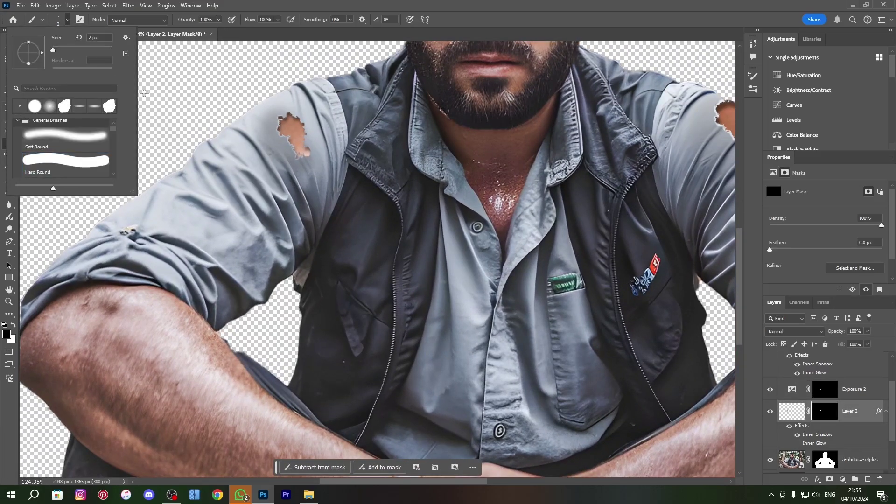
{"action": "left_click", "coordinate": [291, 122]}
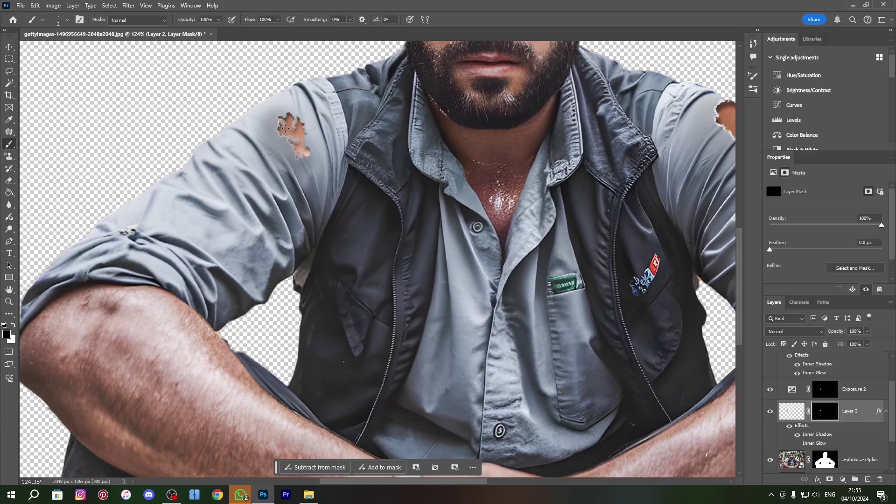
{"action": "scroll", "coordinate": [285, 129], "scroll_direction": "down", "scroll_amount": 5}
{"action": "scroll", "coordinate": [385, 262], "scroll_direction": "up", "scroll_amount": 4}
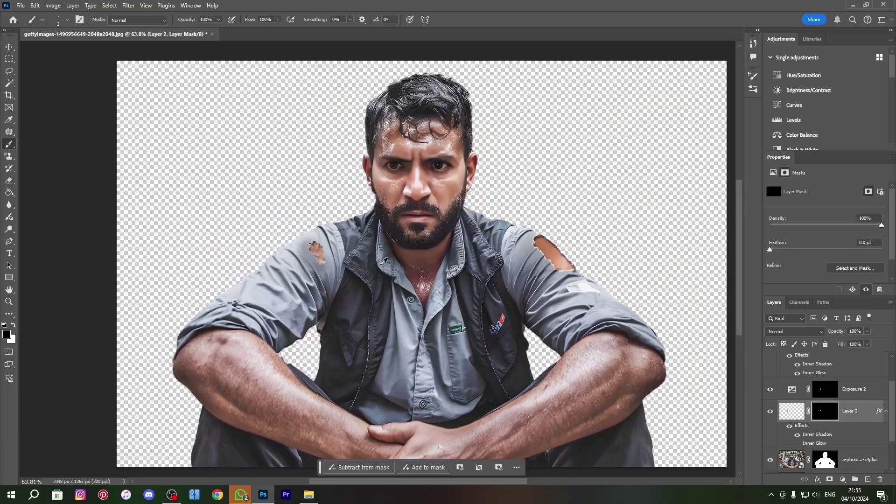
{"action": "scroll", "coordinate": [385, 262], "scroll_direction": "down", "scroll_amount": 2}
{"action": "scroll", "coordinate": [443, 254], "scroll_direction": "up", "scroll_amount": 1}
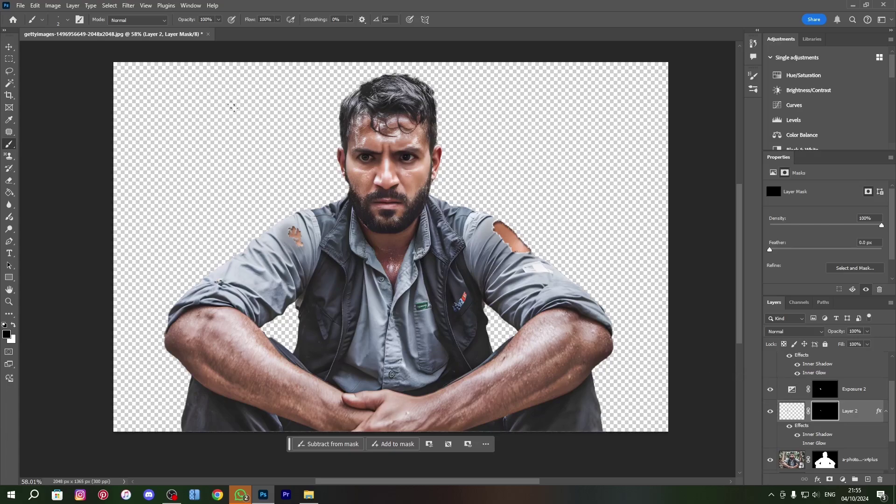
Show the hidden photo copy beneath the cut-out to bring back the forest background, and inspect the torn sleeves against it
{"action": "left_click", "coordinate": [793, 459]}
{"action": "scroll", "coordinate": [794, 434], "scroll_direction": "down", "scroll_amount": 2}
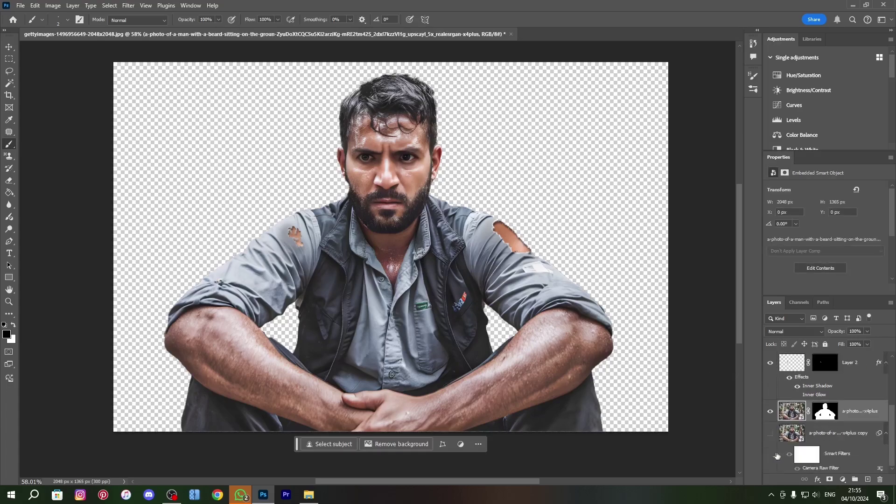
{"action": "left_click", "coordinate": [771, 433]}
{"action": "scroll", "coordinate": [545, 339], "scroll_direction": "down", "scroll_amount": 2}
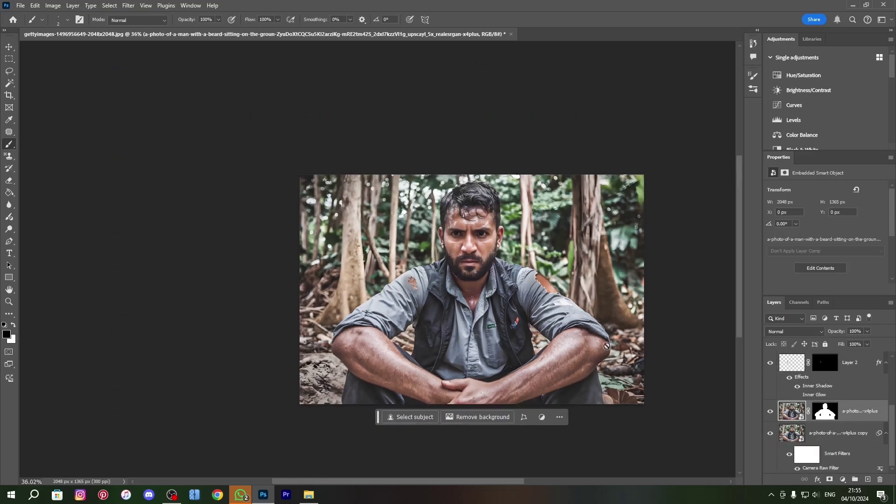
{"action": "scroll", "coordinate": [544, 339], "scroll_direction": "up", "scroll_amount": 3}
{"action": "scroll", "coordinate": [799, 374], "scroll_direction": "up", "scroll_amount": 2}
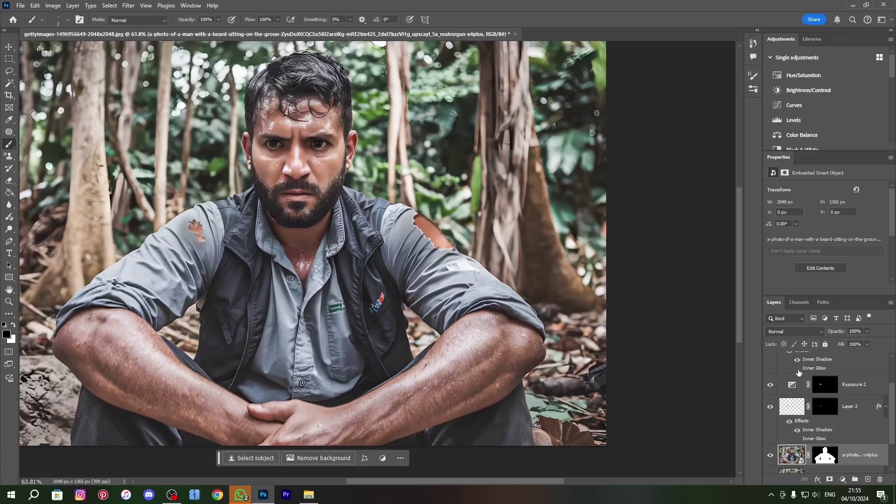
{"action": "scroll", "coordinate": [826, 374], "scroll_direction": "up", "scroll_amount": 2}
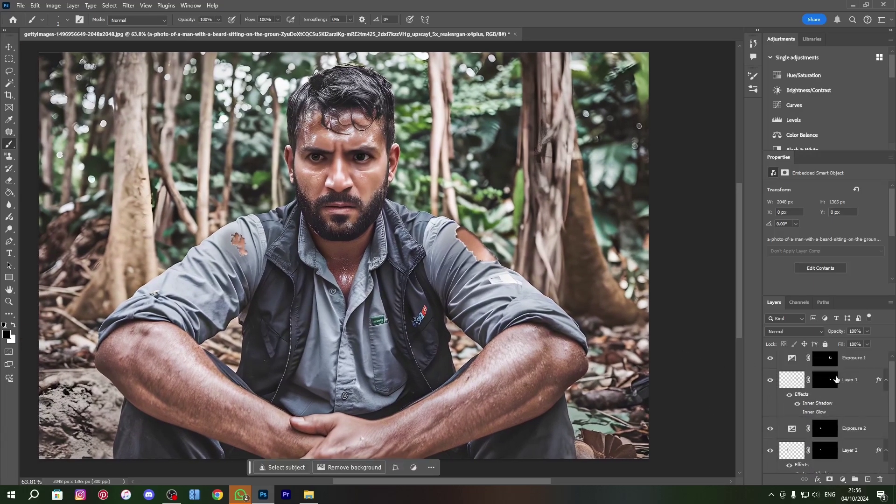
Duplicate the small tear with its exposure layer onto the shirt front, scaled to about 145% wide and 122% high, and rotated about 52°
{"action": "left_click", "coordinate": [860, 359]}
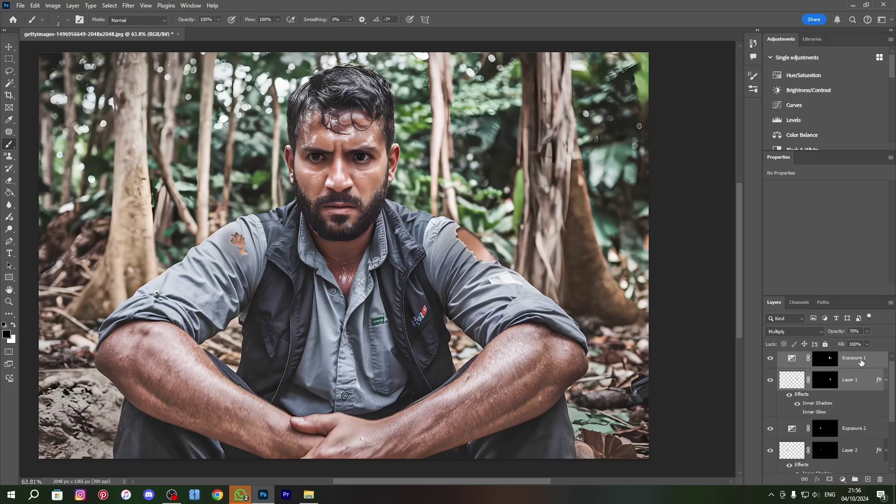
{"action": "left_click", "coordinate": [8, 47]}
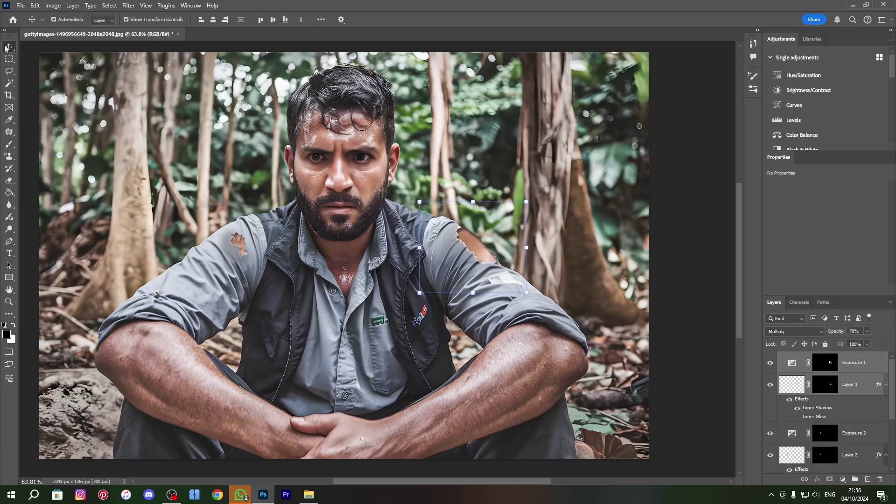
{"action": "scroll", "coordinate": [511, 324], "scroll_direction": "down", "scroll_amount": 5}
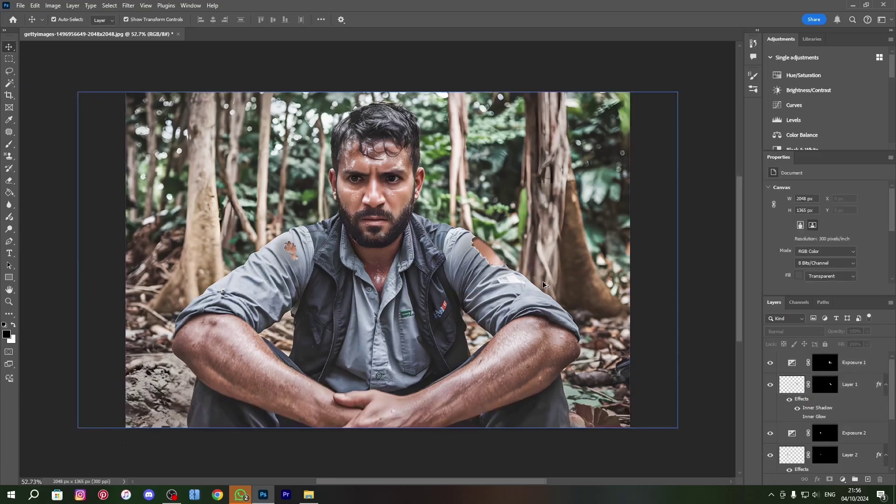
{"action": "scroll", "coordinate": [427, 310], "scroll_direction": "up", "scroll_amount": 1}
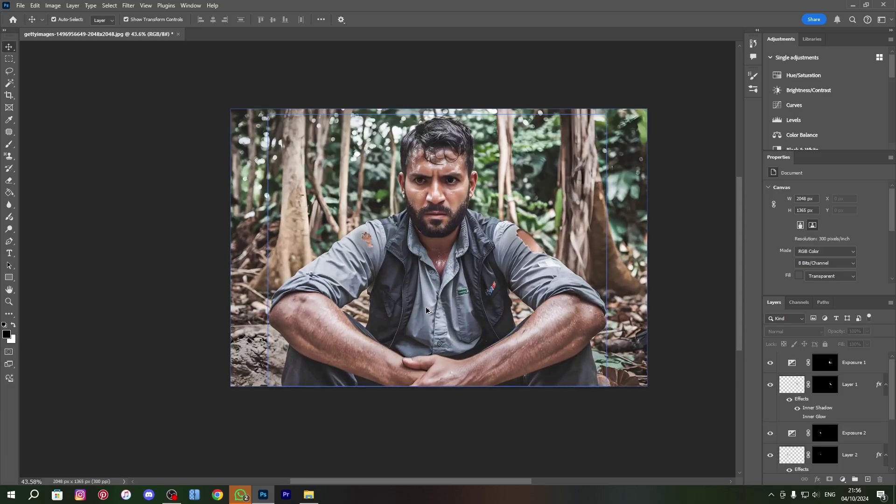
{"action": "scroll", "coordinate": [426, 308], "scroll_direction": "up", "scroll_amount": 3}
{"action": "scroll", "coordinate": [427, 308], "scroll_direction": "down", "scroll_amount": 6}
{"action": "mouse_move", "coordinate": [426, 307]}
{"action": "left_mouse_down"}
{"action": "mouse_move", "coordinate": [452, 298]}
{"action": "mouse_move", "coordinate": [430, 295]}
{"action": "left_mouse_up"}
{"action": "scroll", "coordinate": [430, 295], "scroll_direction": "up", "scroll_amount": 5}
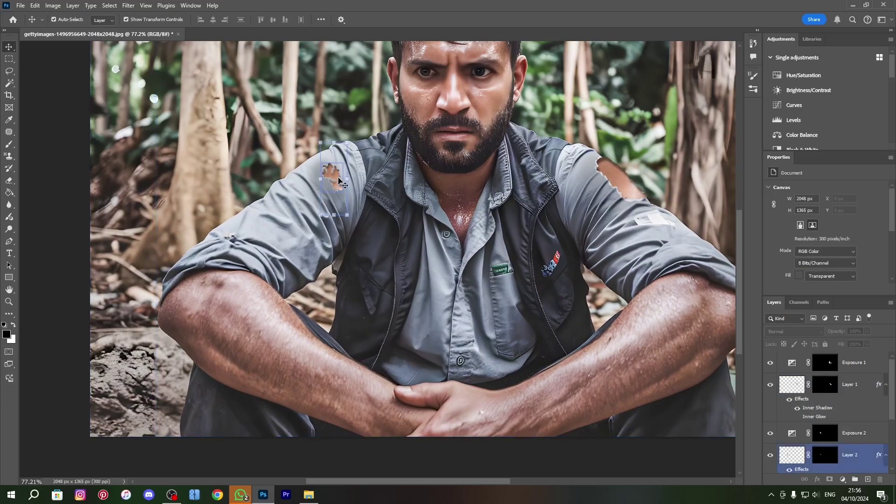
{"action": "left_click_drag", "start_coordinate": [328, 183], "coordinate": [434, 292]}
{"action": "key", "text": "ctrl+t"}
{"action": "left_click_drag", "start_coordinate": [461, 329], "coordinate": [439, 375]}
{"action": "left_click_drag", "start_coordinate": [433, 298], "coordinate": [427, 295]}
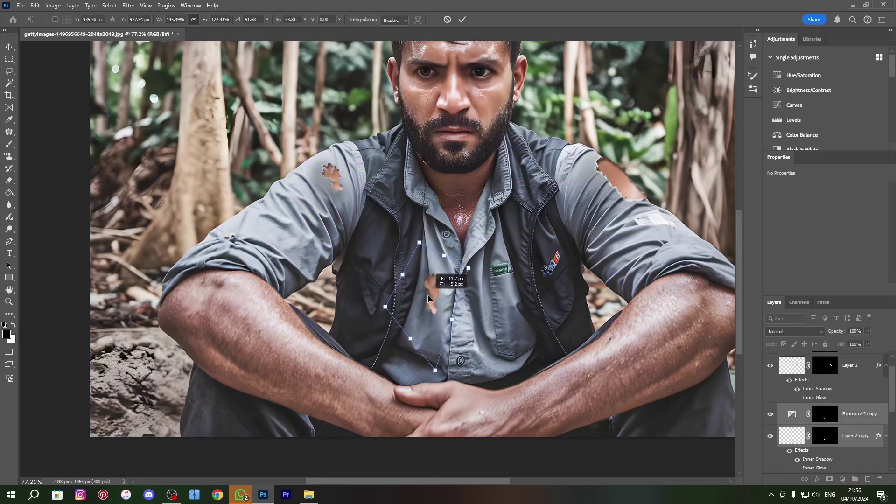
{"action": "key", "text": "Return"}
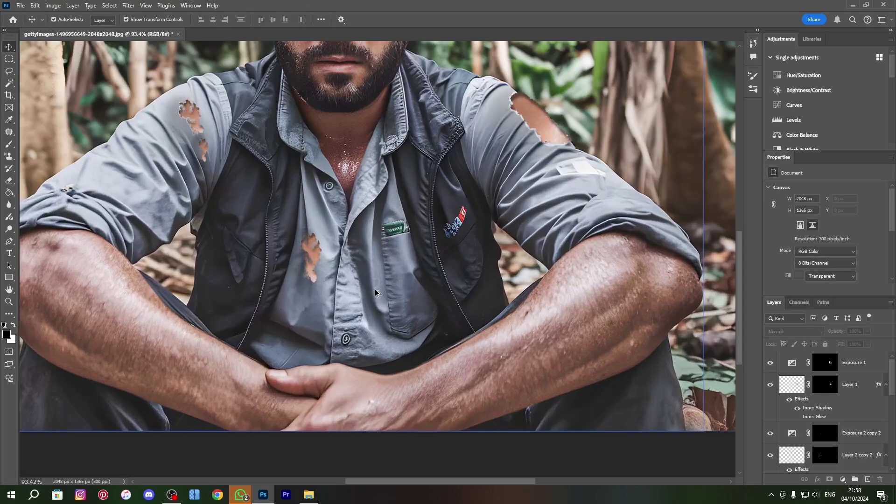
Shift the shirt-front tear and its exposure layer closer to the button placket and widen them slightly
{"action": "scroll", "coordinate": [375, 290], "scroll_direction": "up", "scroll_amount": 3}
{"action": "left_click", "coordinate": [273, 243], "text": "alt"}
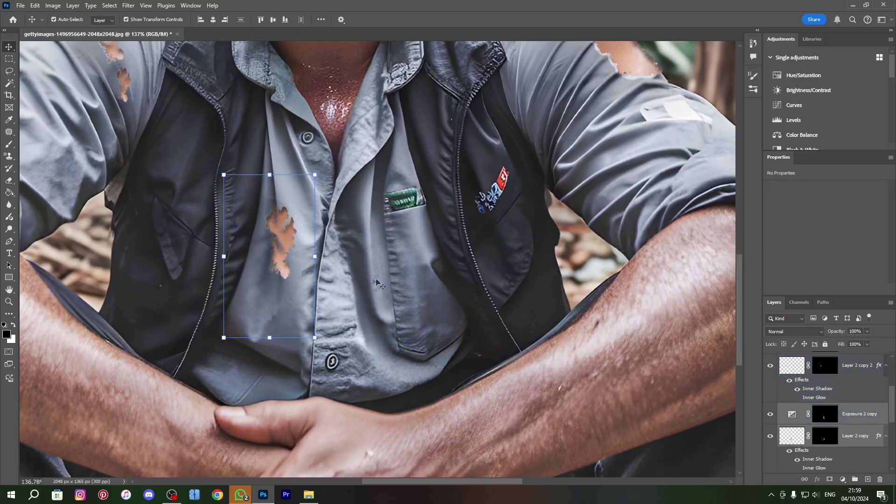
{"action": "key", "text": "ctrl+t"}
{"action": "left_click_drag", "start_coordinate": [309, 241], "coordinate": [324, 254]}
{"action": "key", "text": "Return"}
{"action": "scroll", "coordinate": [333, 288], "scroll_direction": "down", "scroll_amount": 6}
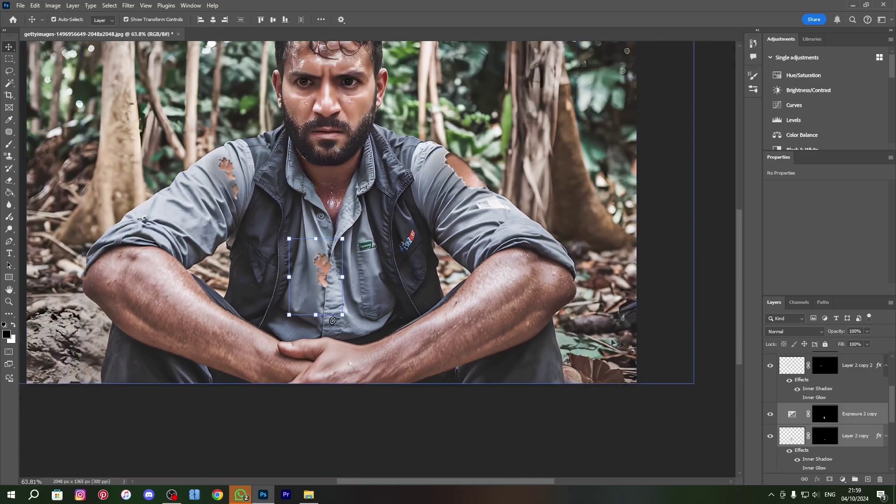
{"action": "scroll", "coordinate": [369, 299], "scroll_direction": "up", "scroll_amount": 2}
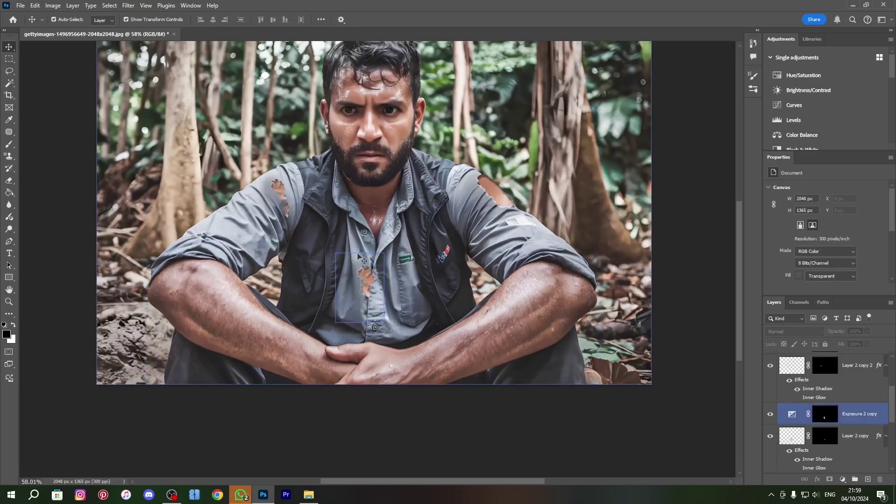
{"action": "scroll", "coordinate": [371, 285], "scroll_direction": "down", "scroll_amount": 4}
{"action": "scroll", "coordinate": [371, 271], "scroll_direction": "up", "scroll_amount": 7}
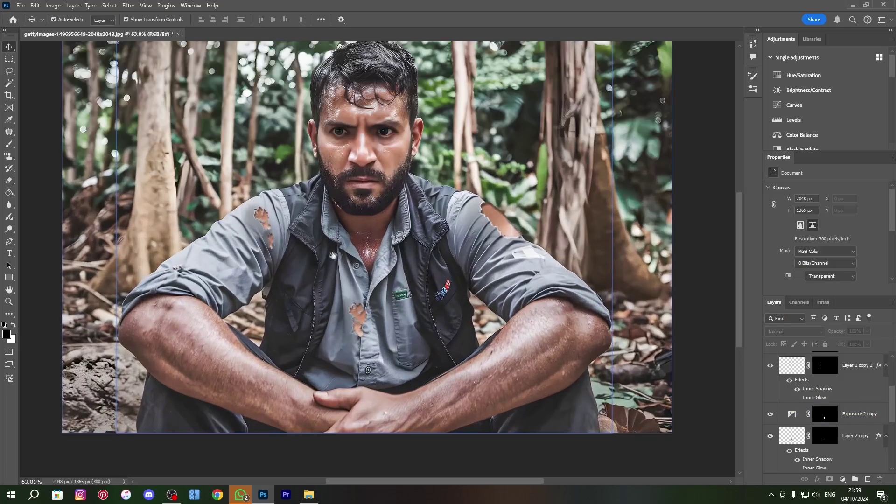
Nudge the large sleeve tear's Exposure 1 and Layer 1 layers together inward and slightly up on the shoulder
{"action": "left_click_drag", "start_coordinate": [336, 256], "coordinate": [389, 256]}
{"action": "left_click", "coordinate": [554, 226]}
{"action": "scroll", "coordinate": [843, 373], "scroll_direction": "up", "scroll_amount": 1}
{"action": "left_click", "coordinate": [848, 361], "text": "shift"}
{"action": "mouse_move", "coordinate": [561, 230]}
{"action": "left_mouse_down"}
{"action": "mouse_move", "coordinate": [528, 237]}
{"action": "mouse_move", "coordinate": [570, 235]}
{"action": "mouse_move", "coordinate": [556, 225]}
{"action": "mouse_move", "coordinate": [564, 241]}
{"action": "left_mouse_up"}
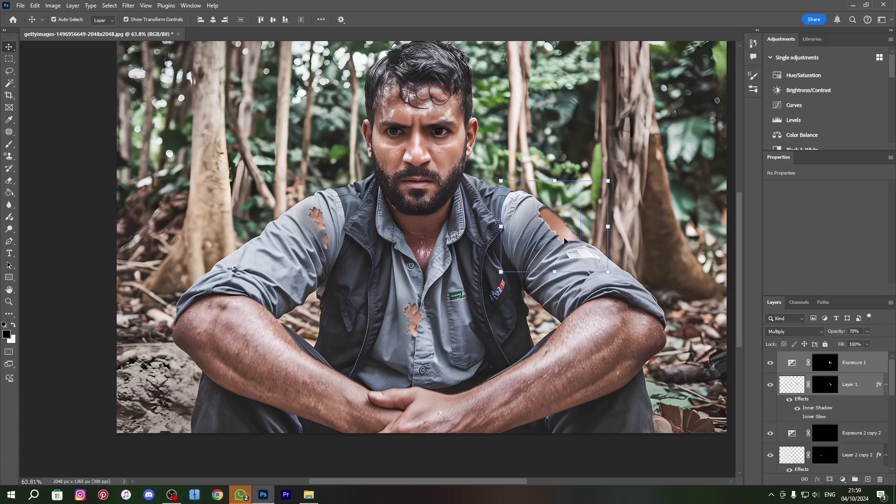
{"action": "key", "text": "Left"}
{"action": "key", "text": "Left"}
{"action": "key", "text": "Left"}
{"action": "key", "text": "Left"}
{"action": "key", "text": "Left"}
{"action": "key", "text": "Left"}
{"action": "key", "text": "Left"}
{"action": "key", "text": "Left"}
{"action": "key", "text": "Left"}
{"action": "key", "text": "Left"}
{"action": "key", "text": "Left"}
{"action": "key", "text": "Left"}
{"action": "key", "text": "Left"}
{"action": "key", "text": "Left"}
{"action": "key", "text": "Up"}
{"action": "key", "text": "Up"}
{"action": "key", "text": "Up"}
{"action": "key", "text": "Up"}
{"action": "key", "text": "Up"}
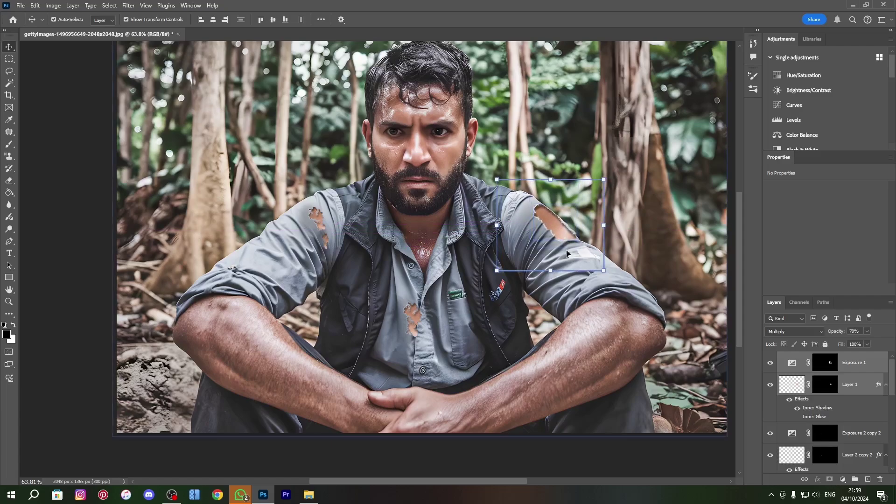
Duplicate the large tear and its exposure layer onto the opposite sleeve above the elbow, scaled to about 80% and rotated along the arm
{"action": "left_click_drag", "start_coordinate": [565, 241], "coordinate": [272, 264]}
{"action": "key", "text": "ctrl+t"}
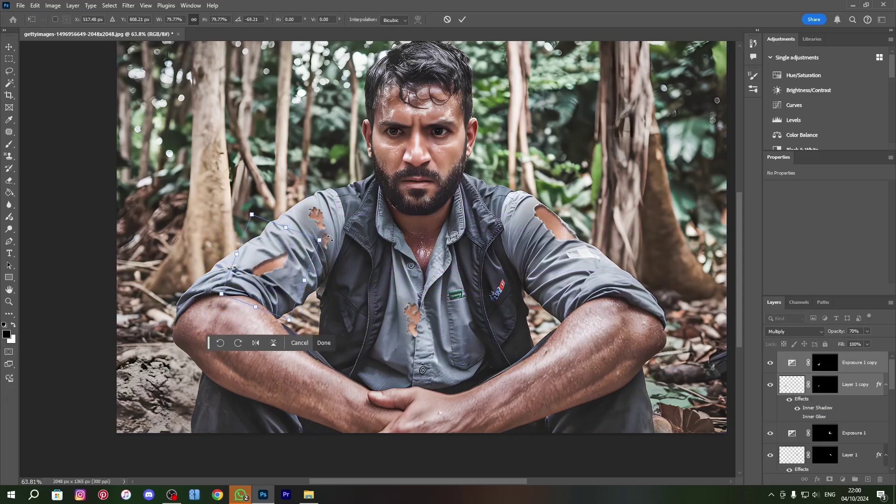
{"action": "left_click_drag", "start_coordinate": [313, 216], "coordinate": [300, 293]}
{"action": "left_click", "coordinate": [321, 337]}
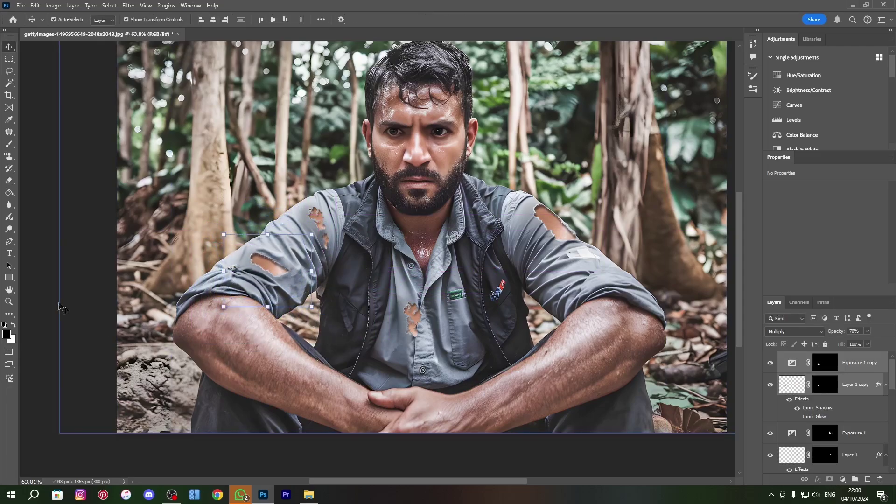
{"action": "scroll", "coordinate": [410, 295], "scroll_direction": "down", "scroll_amount": 3}
{"action": "scroll", "coordinate": [607, 323], "scroll_direction": "up", "scroll_amount": 3}
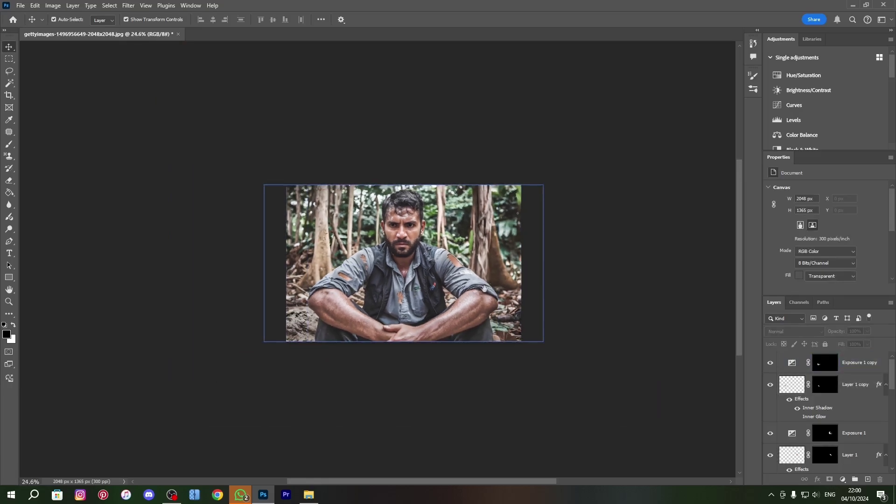
Switch to the Brush tool and load the Scar 2 brush from the 20 Scar Brushes set
{"action": "scroll", "coordinate": [448, 271], "scroll_direction": "left", "scroll_amount": 2}
{"action": "left_click", "coordinate": [9, 144]}
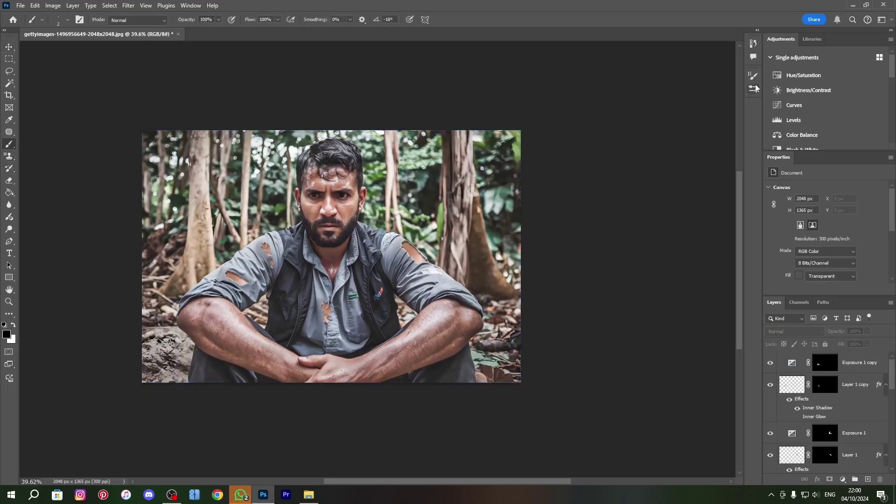
{"action": "left_click", "coordinate": [754, 89]}
{"action": "scroll", "coordinate": [681, 127], "scroll_direction": "down", "scroll_amount": 2}
{"action": "scroll", "coordinate": [654, 154], "scroll_direction": "down", "scroll_amount": 10}
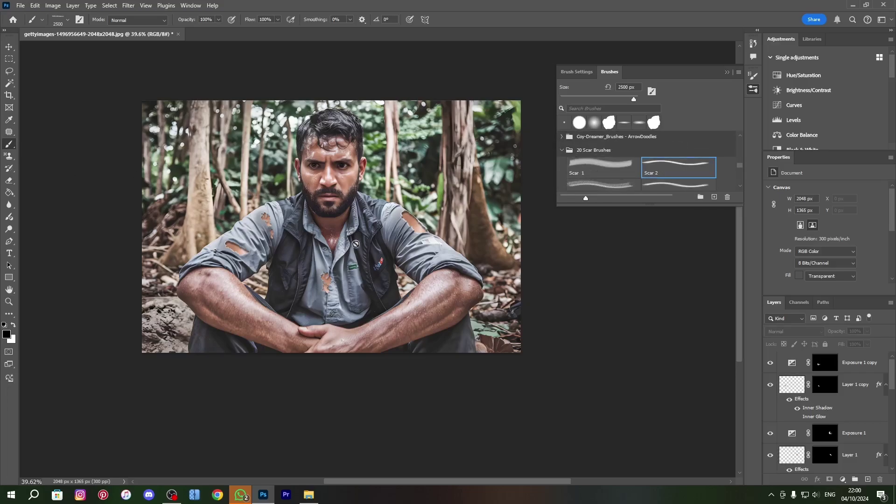
Add a new empty layer directly above the man's cut-out photo and choose brush 4 from the scar set
{"action": "scroll", "coordinate": [863, 444], "scroll_direction": "down", "scroll_amount": 3}
{"action": "left_click", "coordinate": [841, 455]}
{"action": "left_click", "coordinate": [868, 480]}
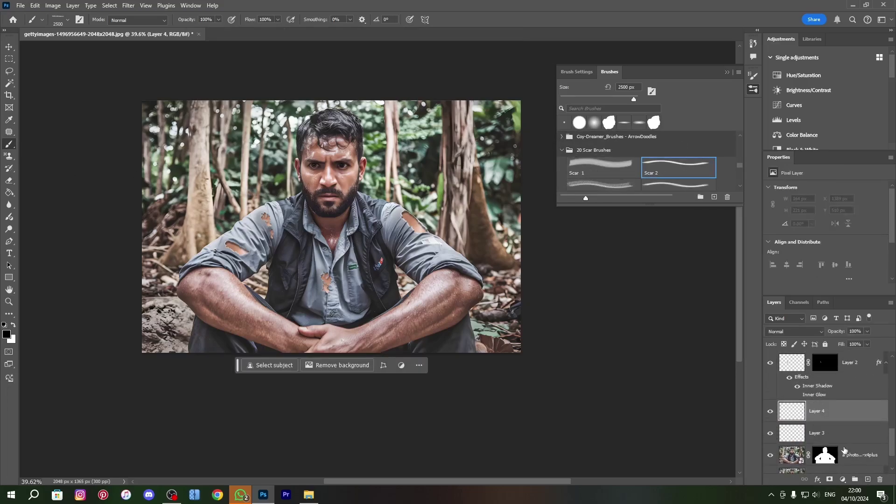
{"action": "left_click", "coordinate": [679, 184]}
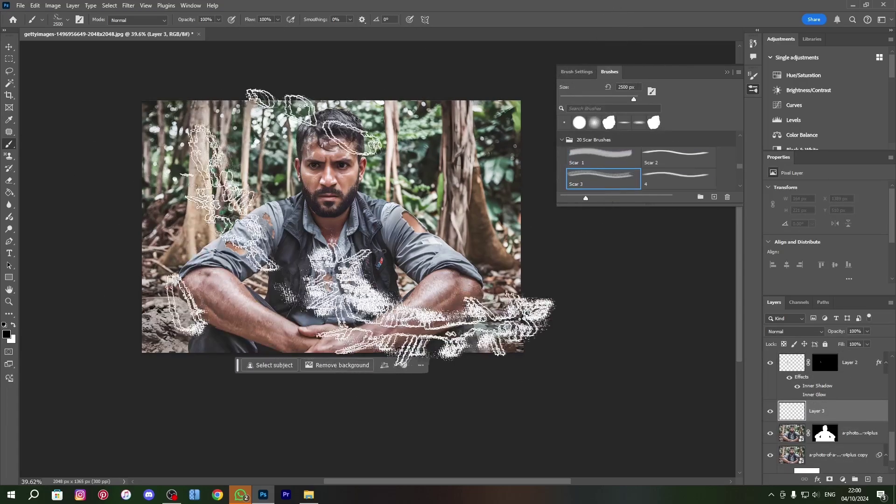
{"action": "scroll", "coordinate": [290, 255], "scroll_direction": "down", "scroll_amount": 1}
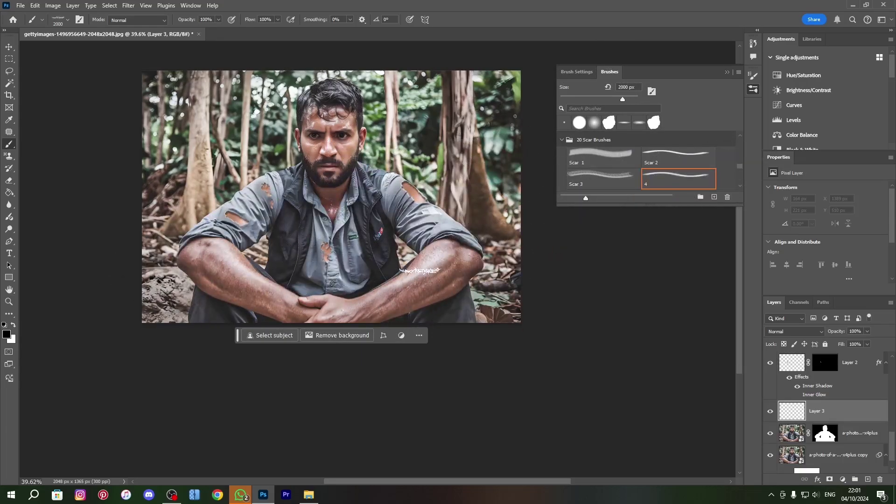
Set the foreground colour to dark red and the scar brush to 125 px at a 36° angle
{"action": "left_click", "coordinate": [7, 334]}
{"action": "left_click", "coordinate": [593, 137]}
{"action": "key", "text": "Return"}
{"action": "scroll", "coordinate": [390, 236], "scroll_direction": "up", "scroll_amount": 9}
{"action": "left_click", "coordinate": [58, 20]}
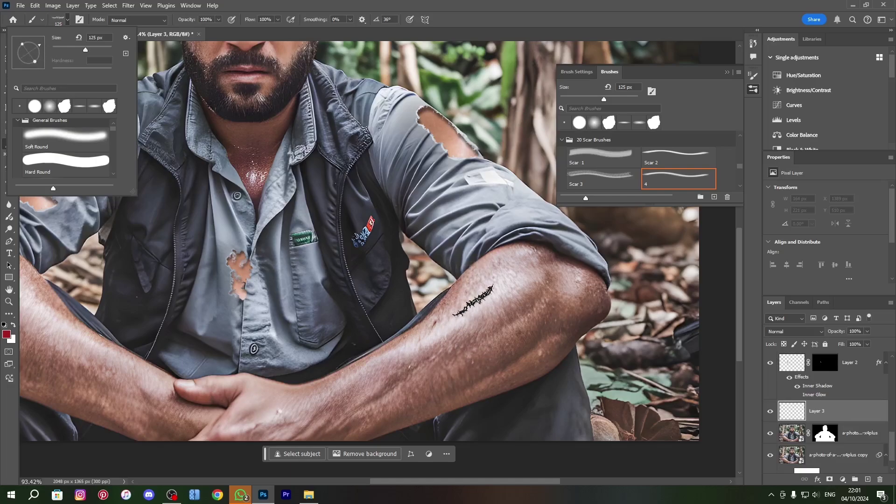
Enlarge the scar brush to 300 px while trying red scar stamps on the man's left forearm, and undo the stamps
{"action": "left_click", "coordinate": [485, 312]}
{"action": "key", "text": "ctrl+z"}
{"action": "key", "text": "bracketright"}
{"action": "key", "text": "bracketright"}
{"action": "key", "text": "bracketright"}
{"action": "key", "text": "bracketright"}
{"action": "key", "text": "bracketright"}
{"action": "key", "text": "bracketright"}
{"action": "key", "text": "bracketright"}
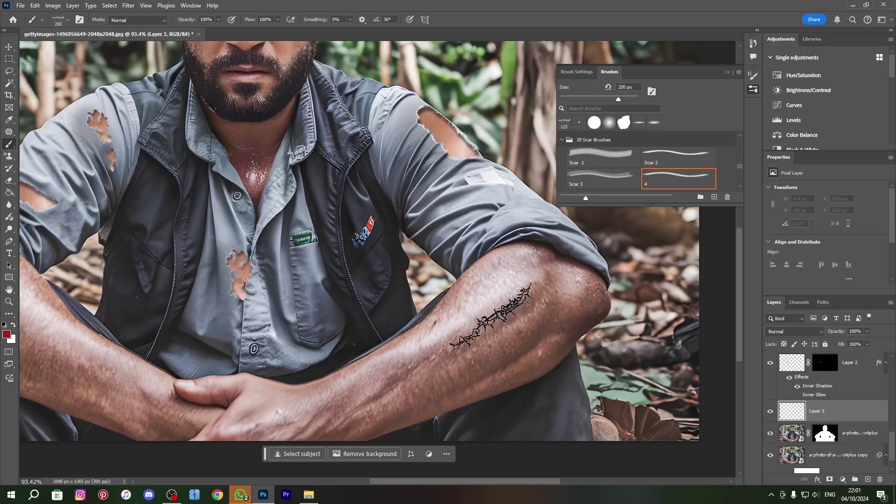
{"action": "key", "text": "bracketleft"}
{"action": "key", "text": "bracketleft"}
{"action": "key", "text": "bracketleft"}
{"action": "key", "text": "bracketright"}
{"action": "left_click", "coordinate": [480, 319]}
{"action": "scroll", "coordinate": [489, 312], "scroll_direction": "down", "scroll_amount": 4}
{"action": "scroll", "coordinate": [646, 366], "scroll_direction": "down", "scroll_amount": 3}
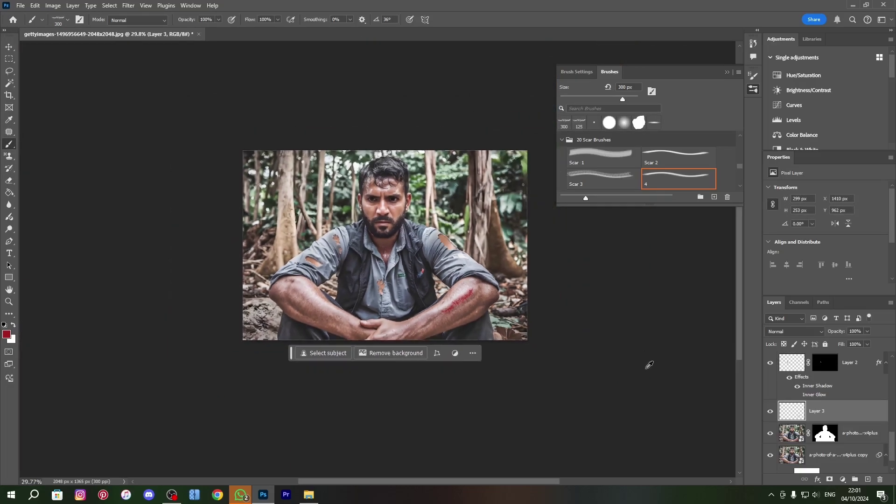
{"action": "scroll", "coordinate": [600, 219], "scroll_direction": "up", "scroll_amount": 2}
{"action": "key", "text": "ctrl+z"}
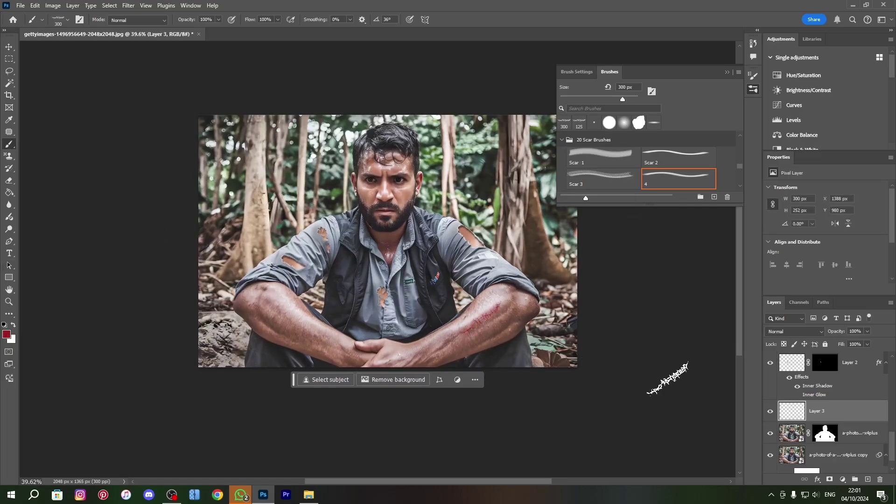
Pick a darker red foreground colour and stamp the scar on the man's left forearm near the elbow
{"action": "left_click", "coordinate": [7, 335]}
{"action": "left_click", "coordinate": [709, 117]}
{"action": "left_click", "coordinate": [492, 314]}
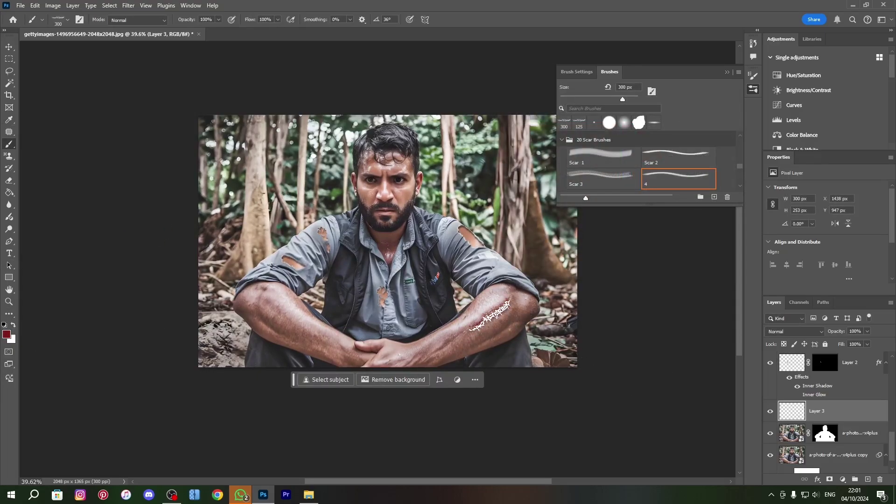
{"action": "scroll", "coordinate": [620, 356], "scroll_direction": "down", "scroll_amount": 3}
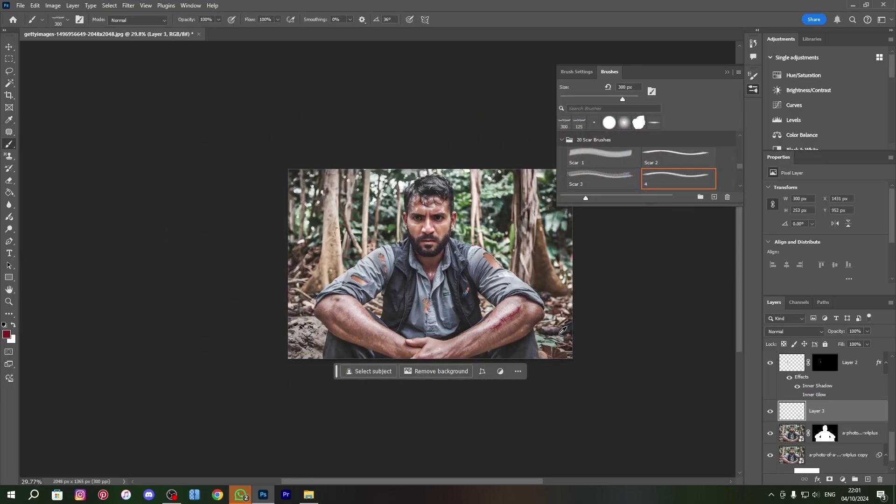
Try Scar 3 brush stamps at 90 px on the man's cheeks, undoing the extras and keeping one below his right eye
{"action": "scroll", "coordinate": [461, 288], "scroll_direction": "up", "scroll_amount": 3}
{"action": "scroll", "coordinate": [461, 289], "scroll_direction": "up", "scroll_amount": 2}
{"action": "left_click", "coordinate": [602, 177]}
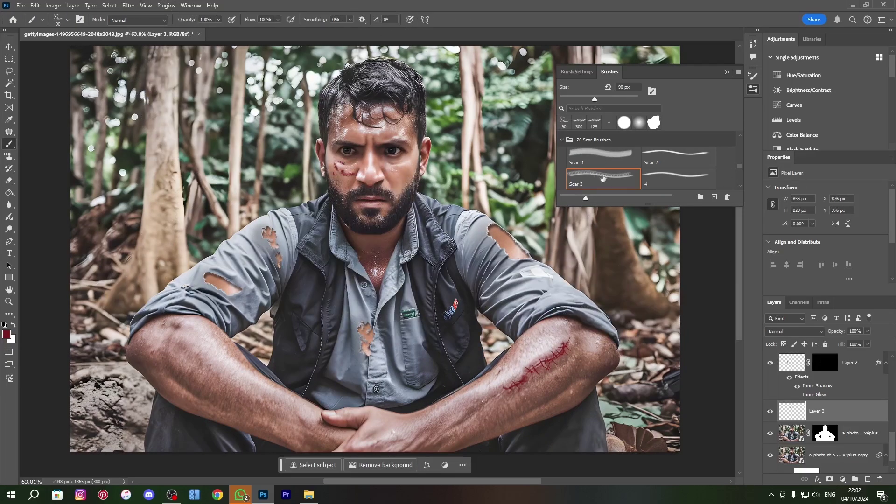
{"action": "scroll", "coordinate": [537, 200], "scroll_direction": "down", "scroll_amount": 3}
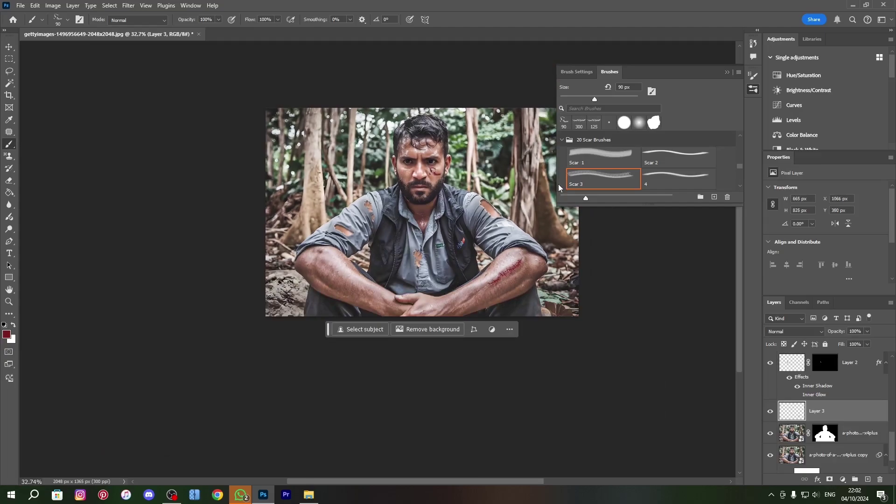
{"action": "scroll", "coordinate": [474, 188], "scroll_direction": "up", "scroll_amount": 3}
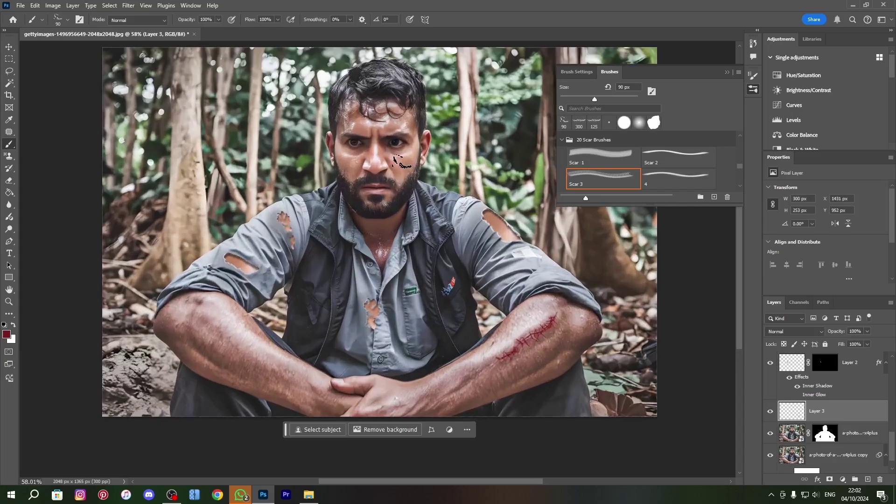
{"action": "scroll", "coordinate": [694, 183], "scroll_direction": "down", "scroll_amount": 1}
{"action": "scroll", "coordinate": [635, 234], "scroll_direction": "down", "scroll_amount": 3}
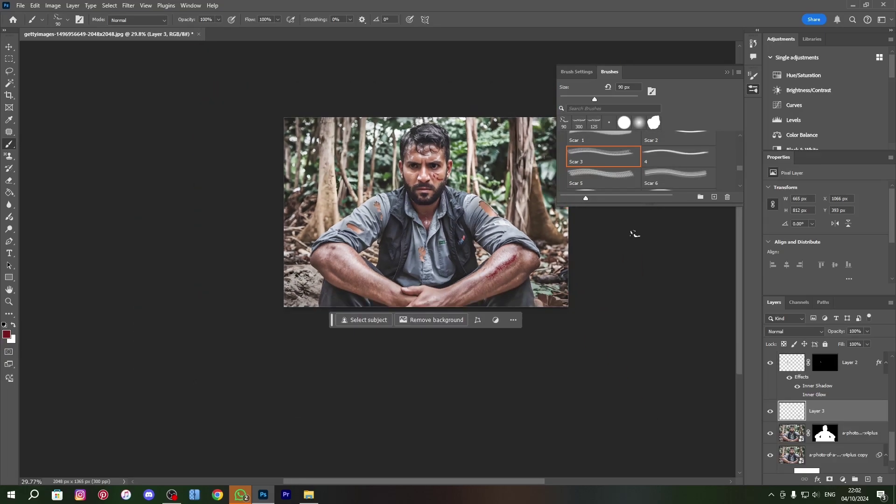
{"action": "scroll", "coordinate": [491, 199], "scroll_direction": "up", "scroll_amount": 4}
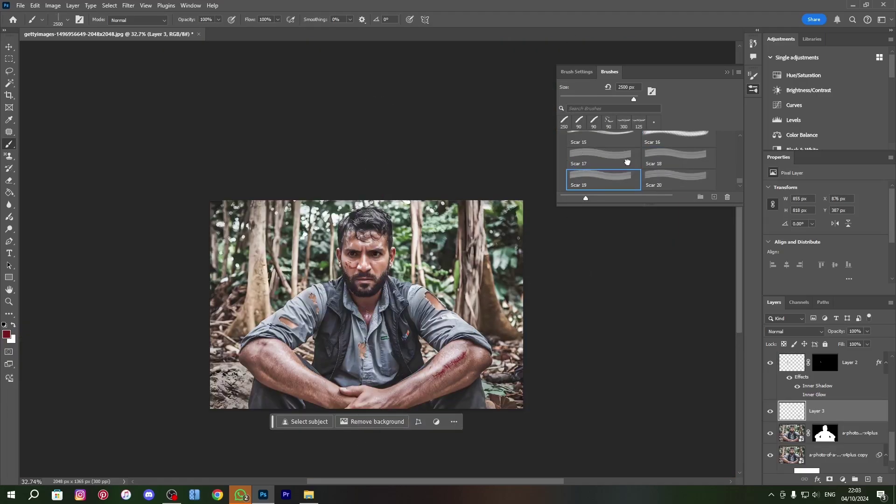
Try the last brushes of the scar set, choose the one with parallel claw scratches, and close the brush list
{"action": "left_click", "coordinate": [627, 163]}
{"action": "left_click", "coordinate": [657, 178]}
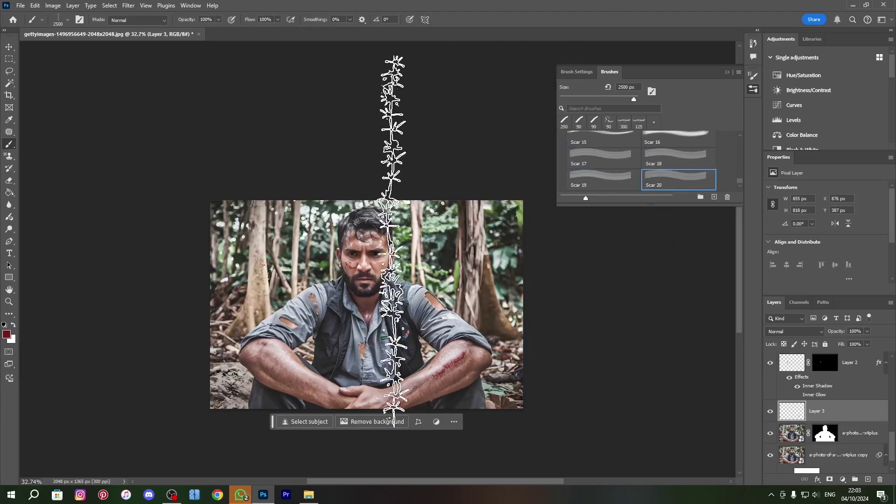
{"action": "scroll", "coordinate": [613, 180], "scroll_direction": "down", "scroll_amount": 1}
{"action": "left_click", "coordinate": [658, 179]}
{"action": "key", "text": "p"}
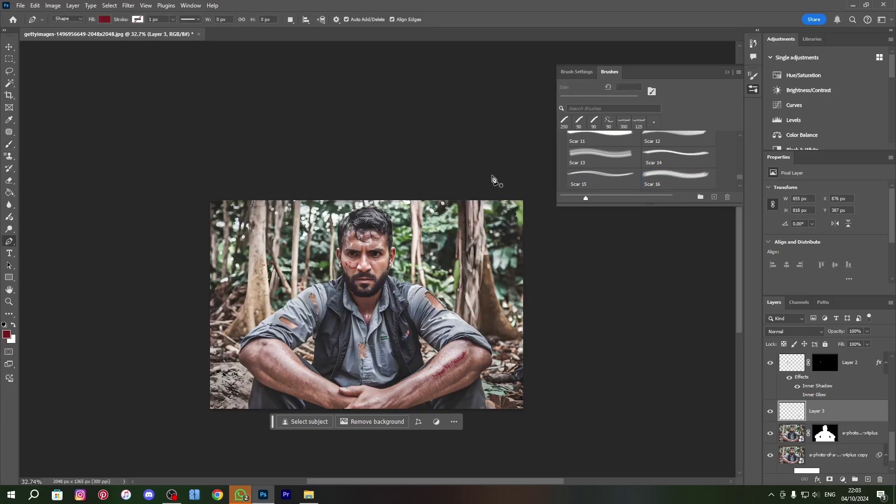
{"action": "key", "text": "b"}
{"action": "left_click", "coordinate": [727, 72]}
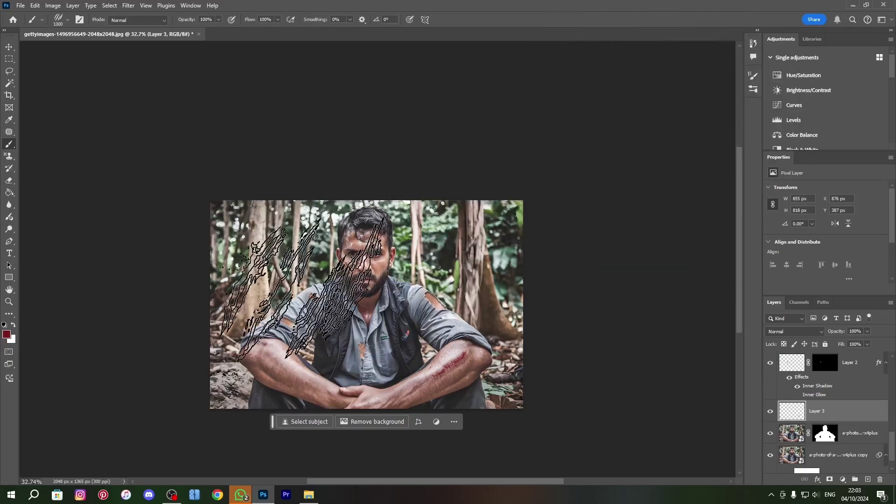
Reduce the claw-scratch brush to 200 px, try a dark red stamp on the man's right forearm, and undo it
{"action": "left_click", "coordinate": [301, 341]}
{"action": "scroll", "coordinate": [301, 340], "scroll_direction": "up", "scroll_amount": 5}
{"action": "left_click", "coordinate": [250, 336]}
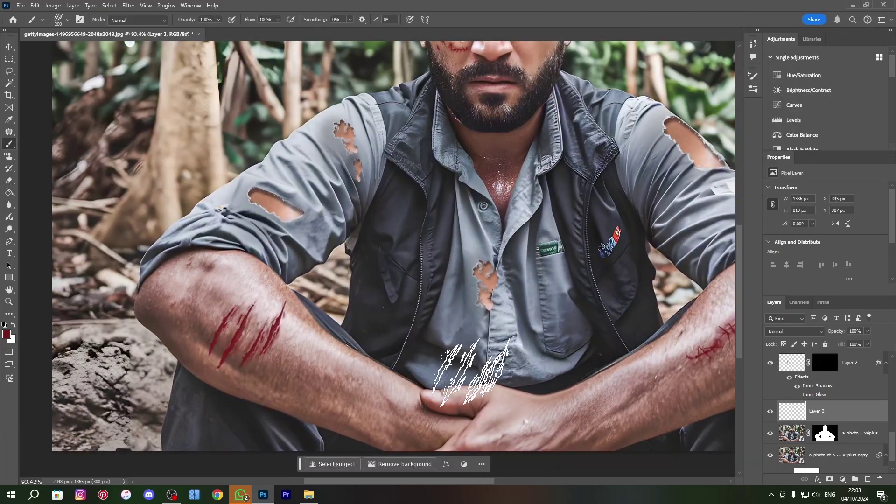
{"action": "scroll", "coordinate": [398, 332], "scroll_direction": "down", "scroll_amount": 5}
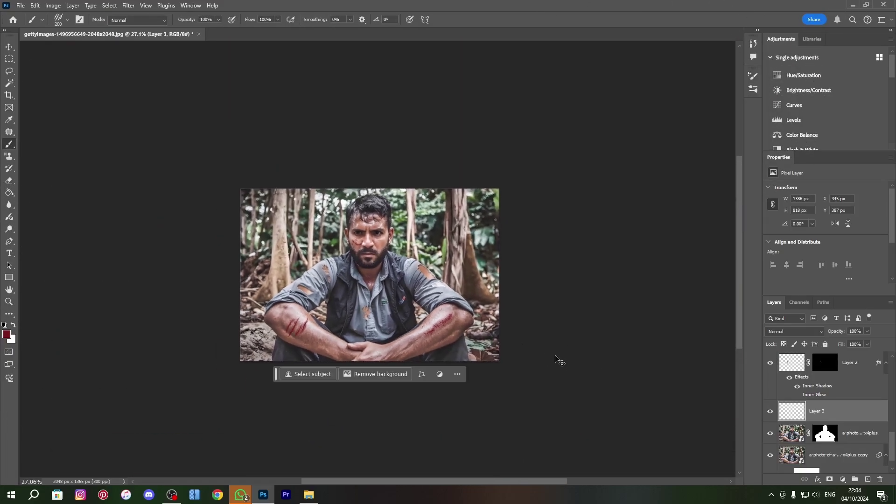
{"action": "key", "text": "ctrl+z"}
Rotate the claw-scratch brush to -62° and stamp the dark red scratches on the man's right forearm
{"action": "left_click", "coordinate": [56, 26]}
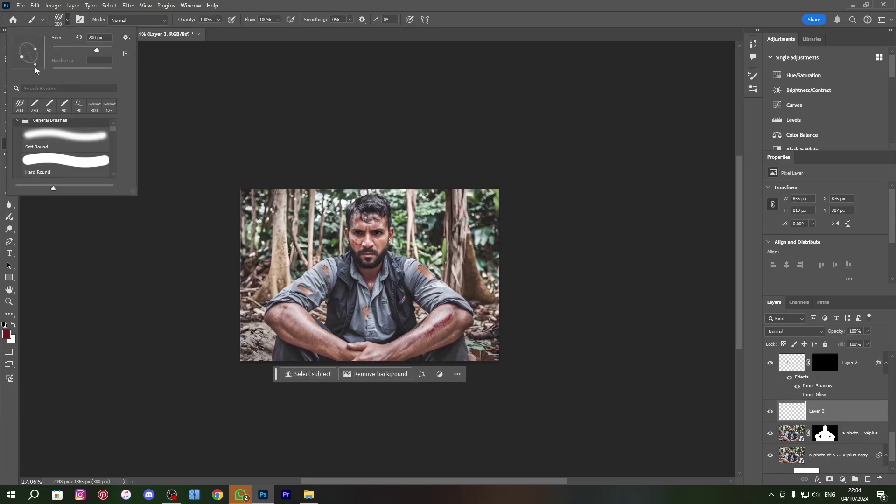
{"action": "left_click", "coordinate": [297, 329]}
{"action": "scroll", "coordinate": [418, 337], "scroll_direction": "down", "scroll_amount": 1}
{"action": "scroll", "coordinate": [414, 298], "scroll_direction": "up", "scroll_amount": 2}
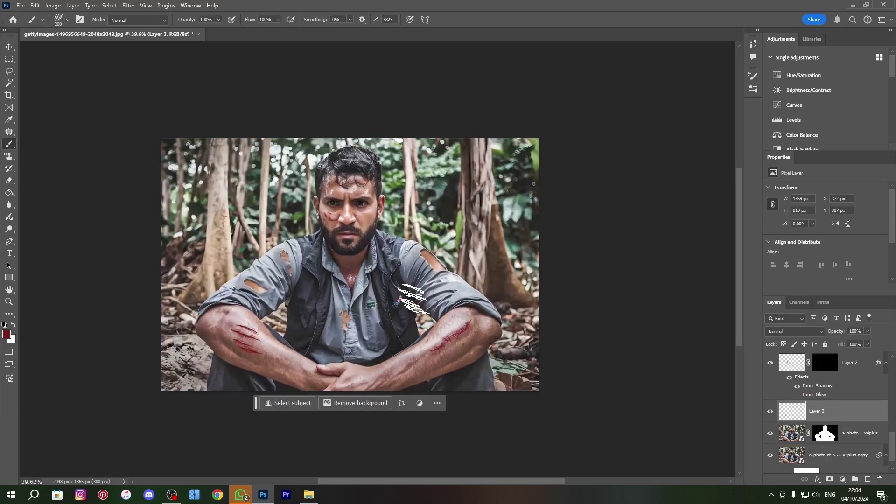
{"action": "scroll", "coordinate": [413, 298], "scroll_direction": "down", "scroll_amount": 2}
{"action": "scroll", "coordinate": [514, 307], "scroll_direction": "up", "scroll_amount": 3}
{"action": "left_click_drag", "start_coordinate": [514, 307], "coordinate": [540, 275]}
Check the background photo copy by hiding and showing it, and add a Curves adjustment layer directly above it
{"action": "left_click", "coordinate": [770, 456]}
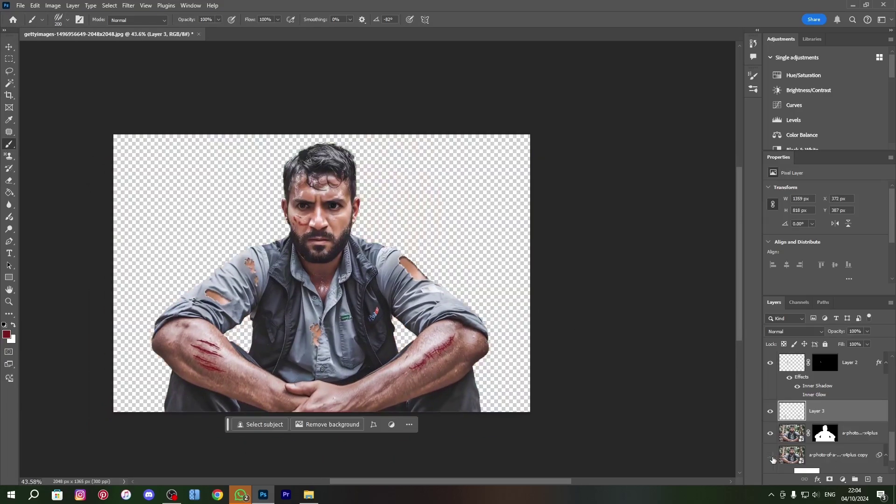
{"action": "left_click", "coordinate": [771, 456]}
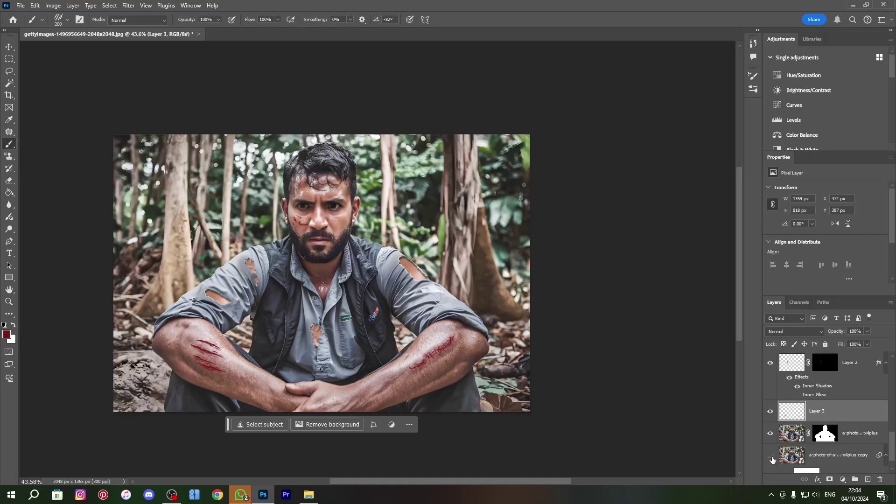
{"action": "left_click", "coordinate": [833, 459]}
{"action": "left_click", "coordinate": [842, 479]}
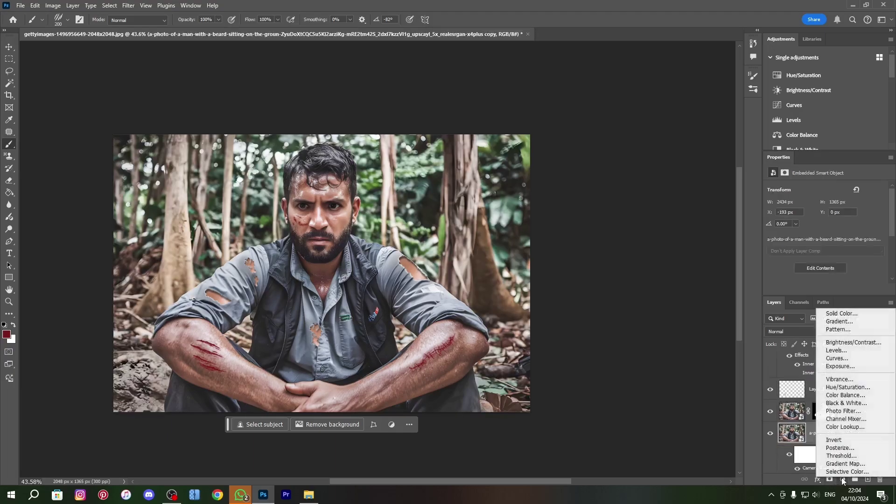
{"action": "left_click", "coordinate": [837, 358]}
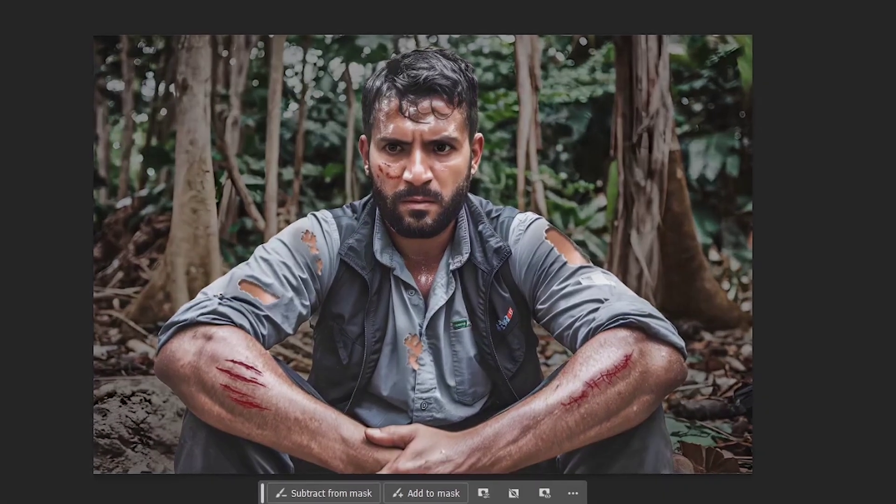